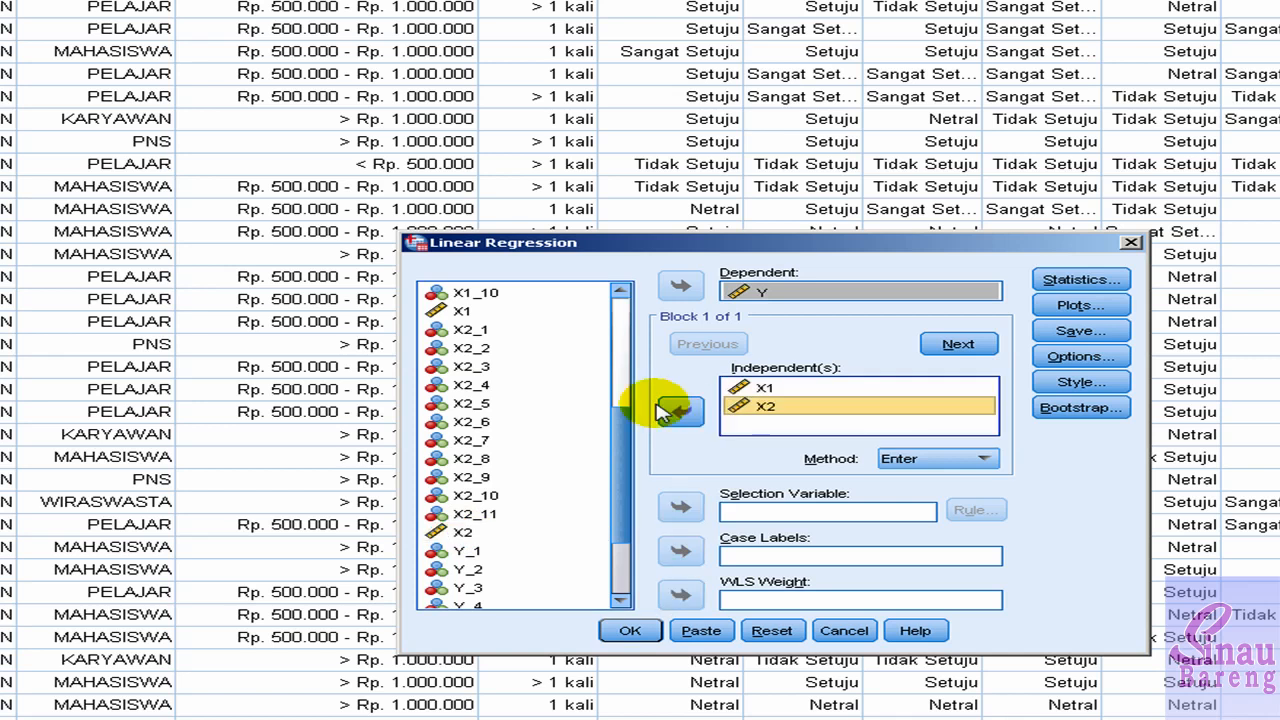
Configure the regression plots with *ZPRED as scatter Y and *SRESID as scatter X, and enable the normal probability plot.
click(1080, 305)
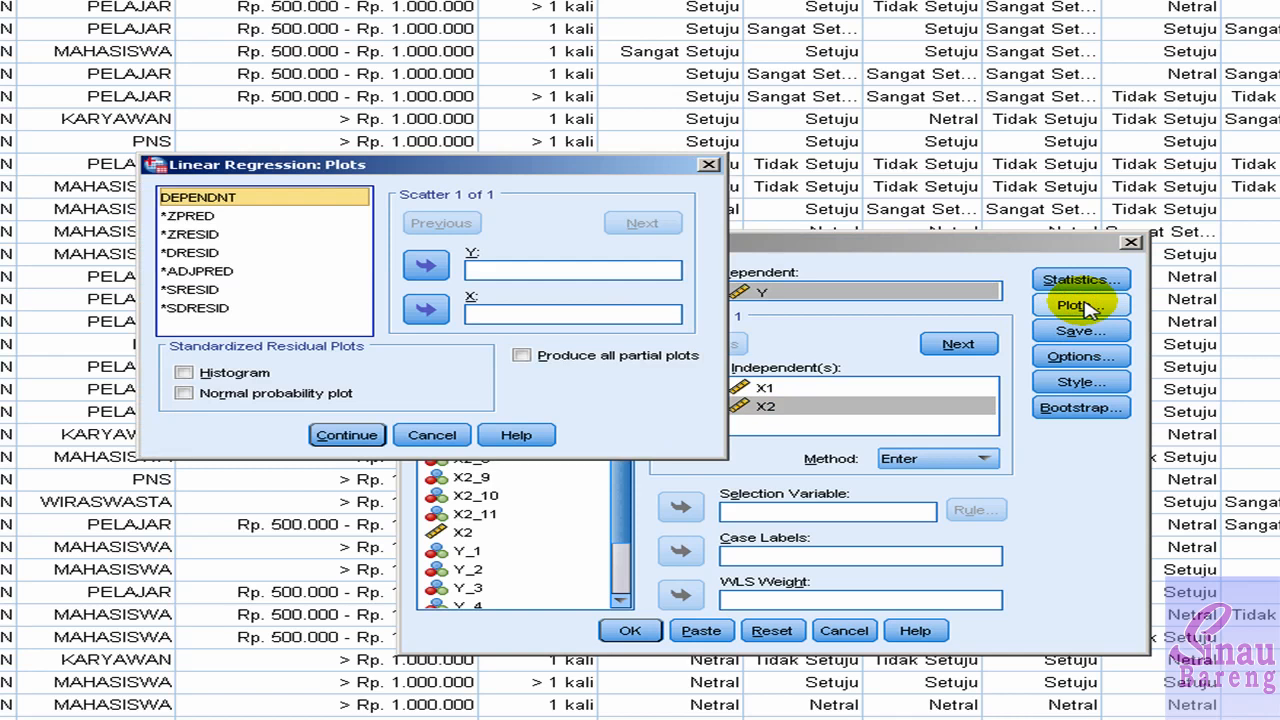
click(205, 216)
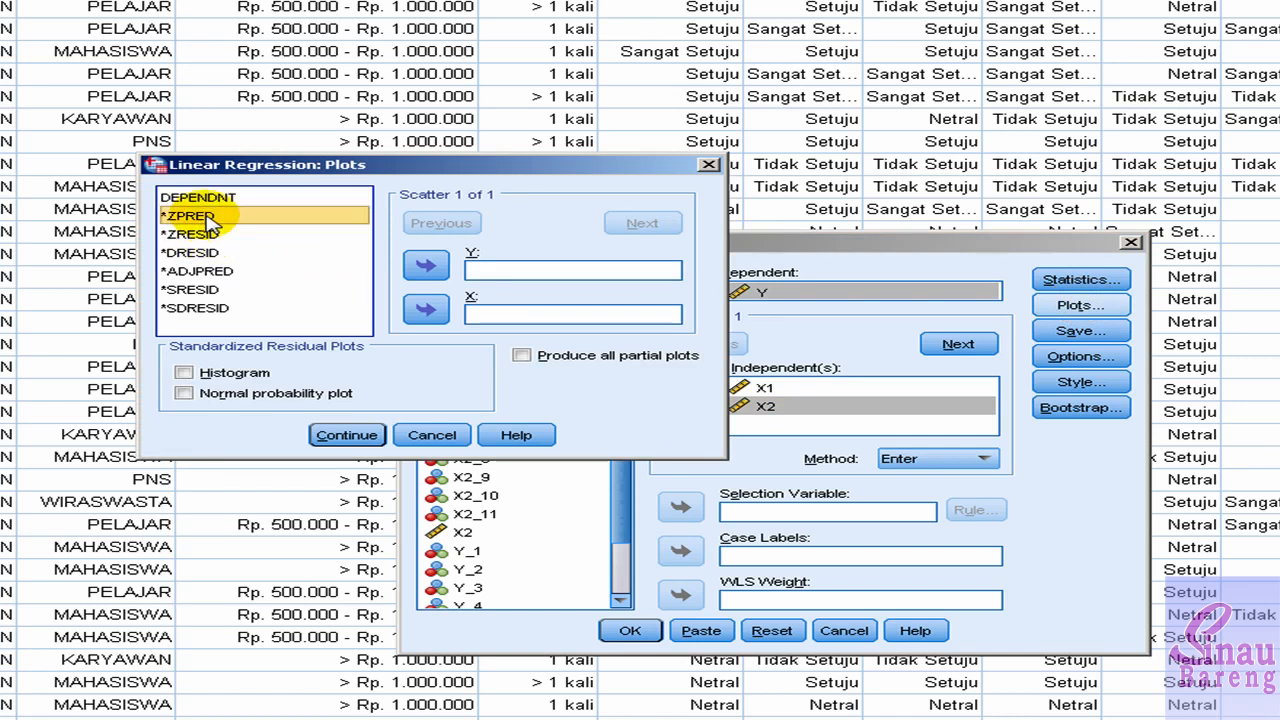
click(430, 267)
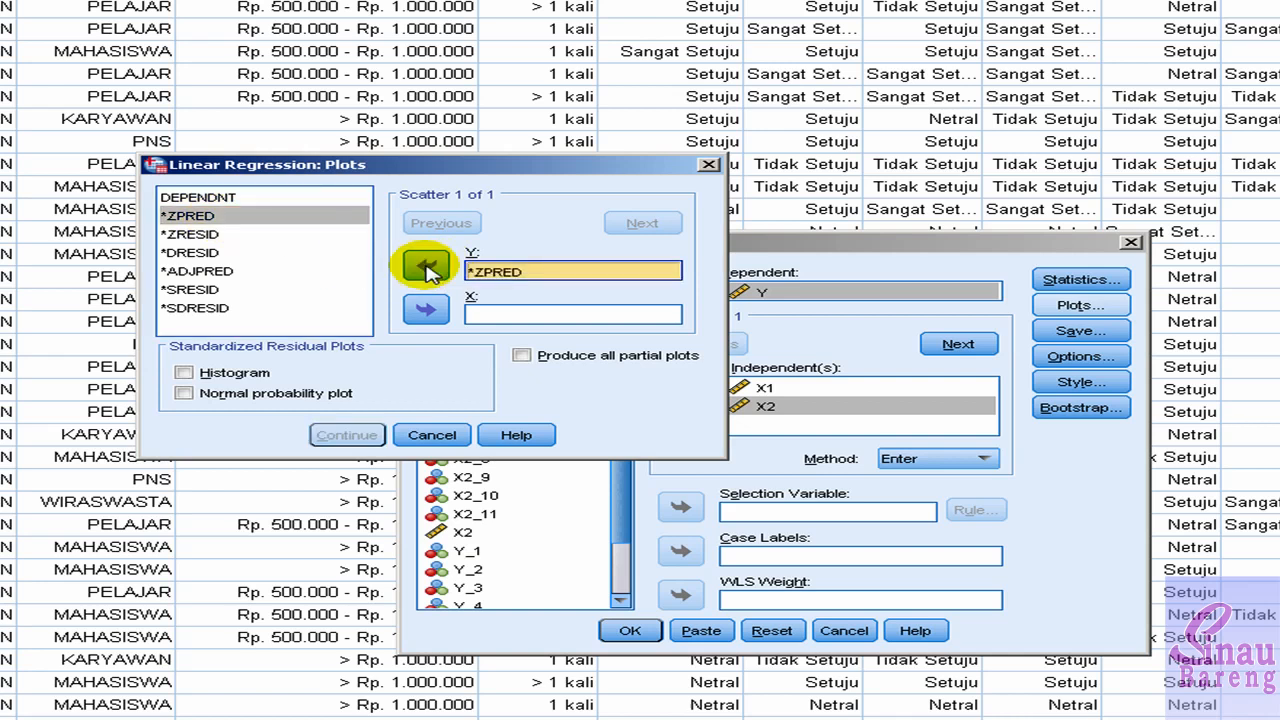
click(186, 290)
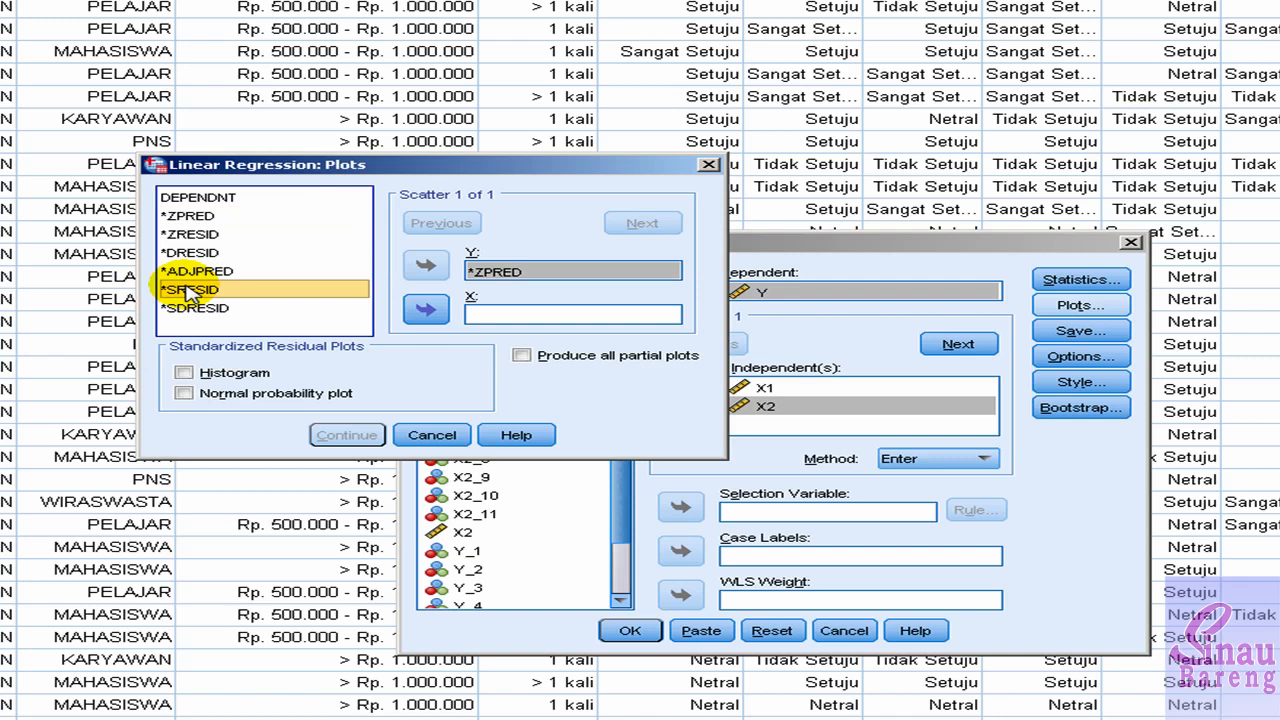
click(422, 312)
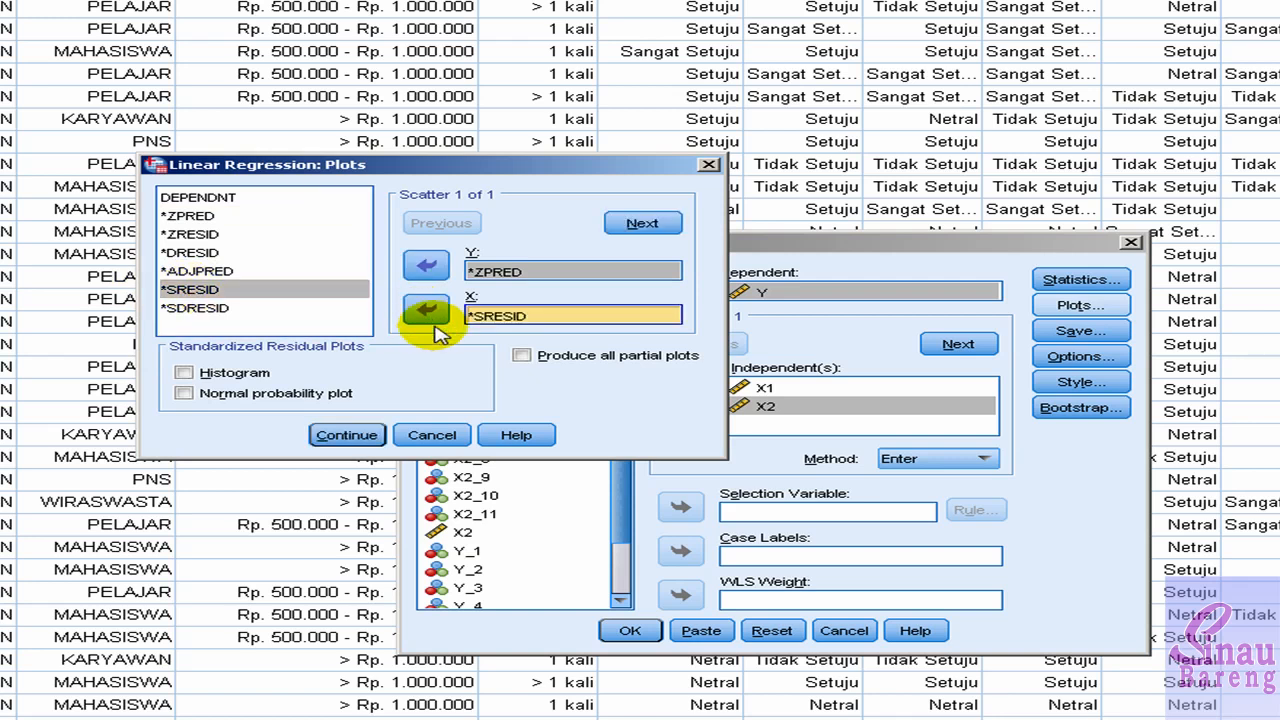
click(264, 400)
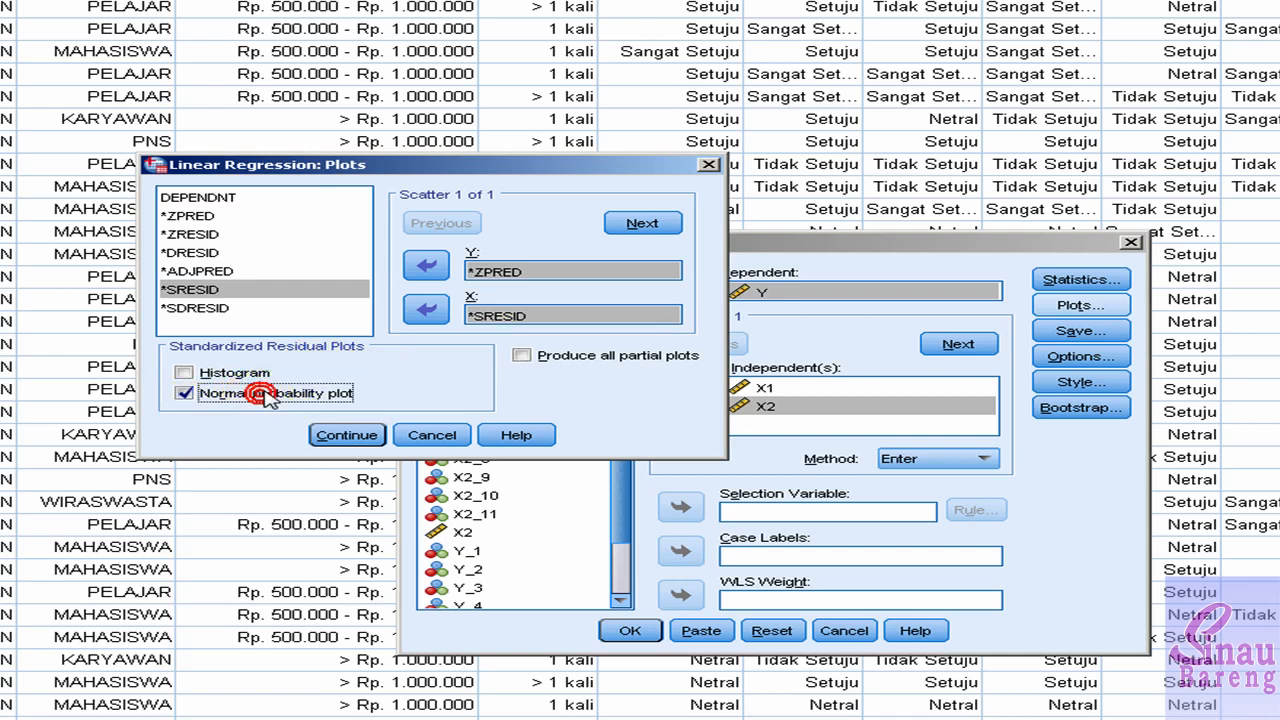
click(338, 435)
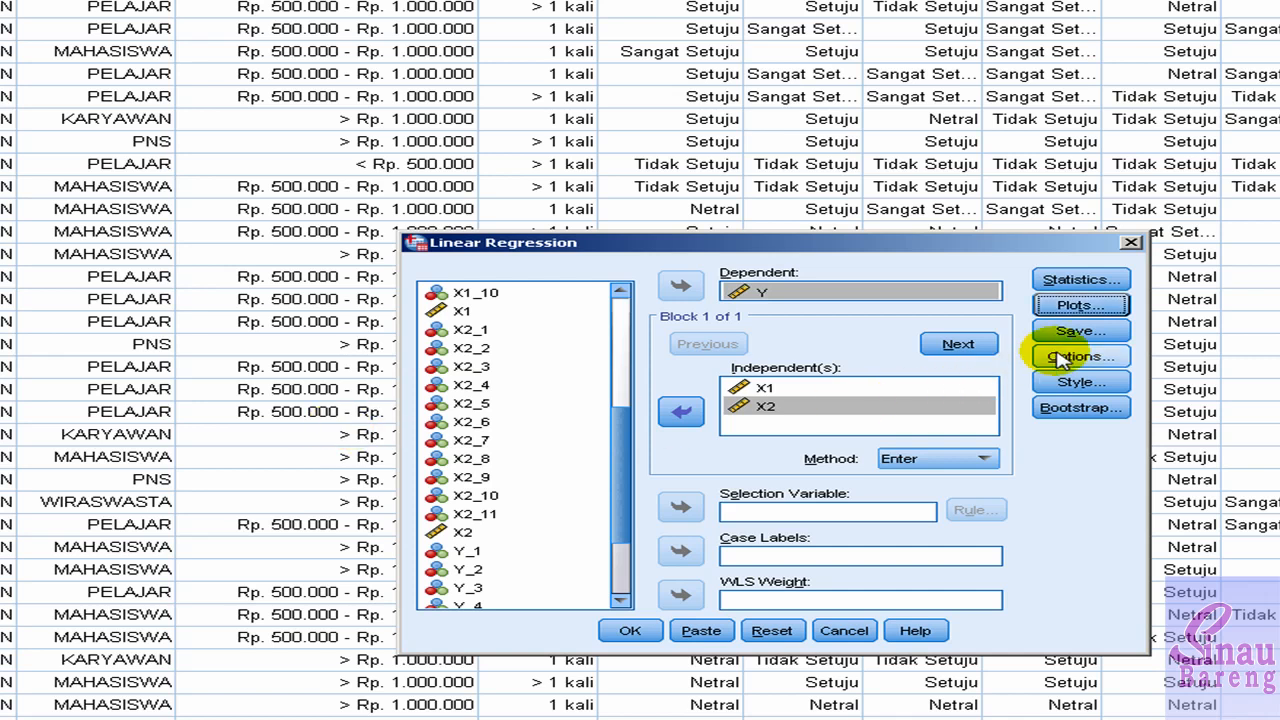
Choose to save the unstandardized residuals as a variable and run the linear regression.
click(1068, 333)
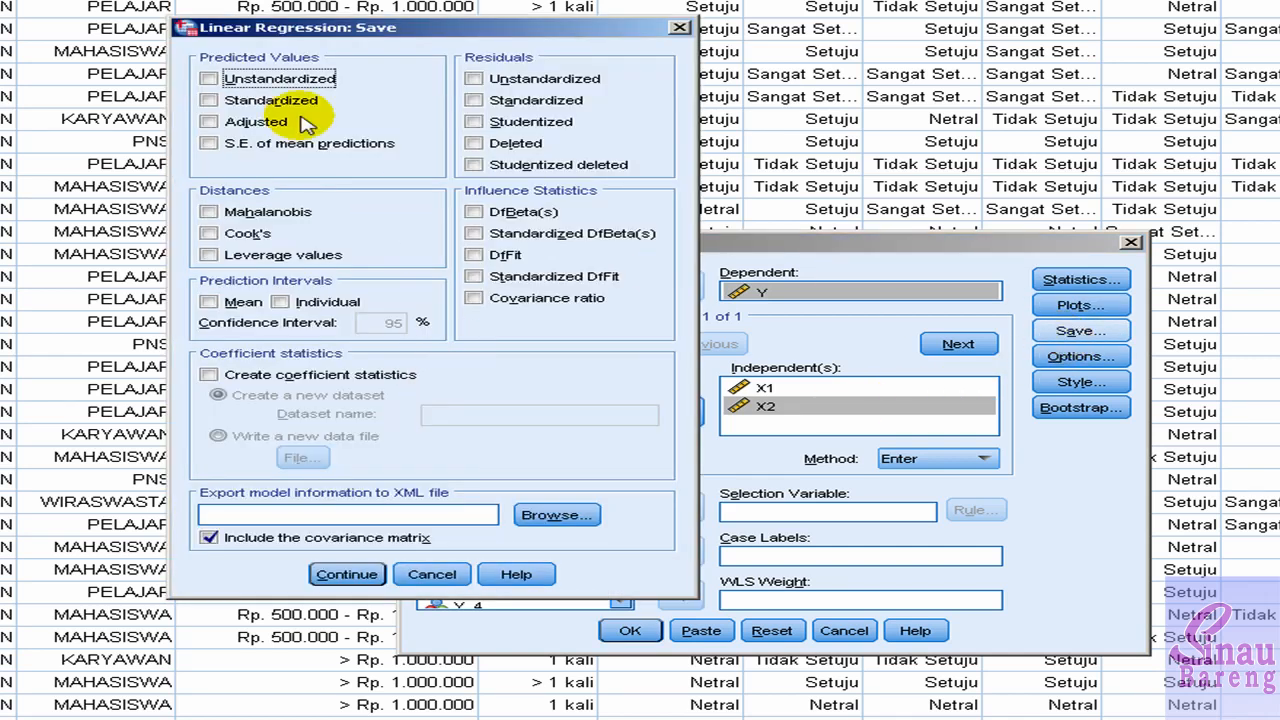
click(516, 80)
click(346, 574)
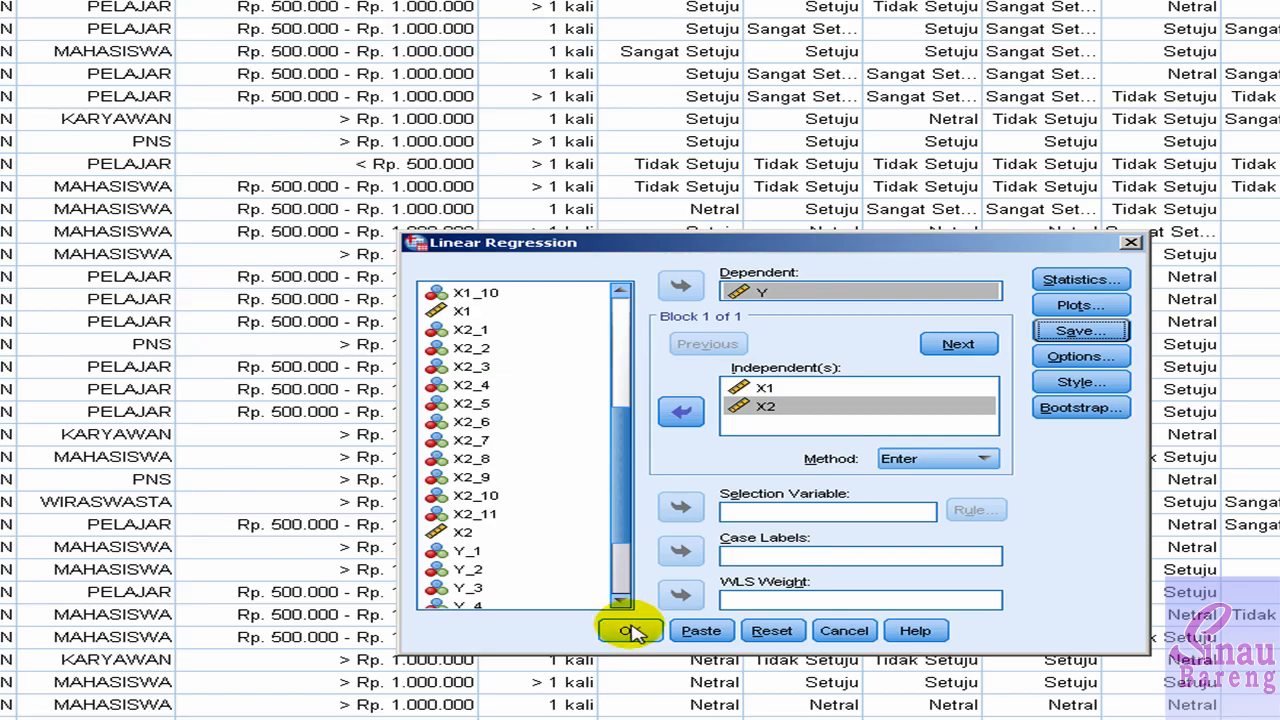
click(632, 630)
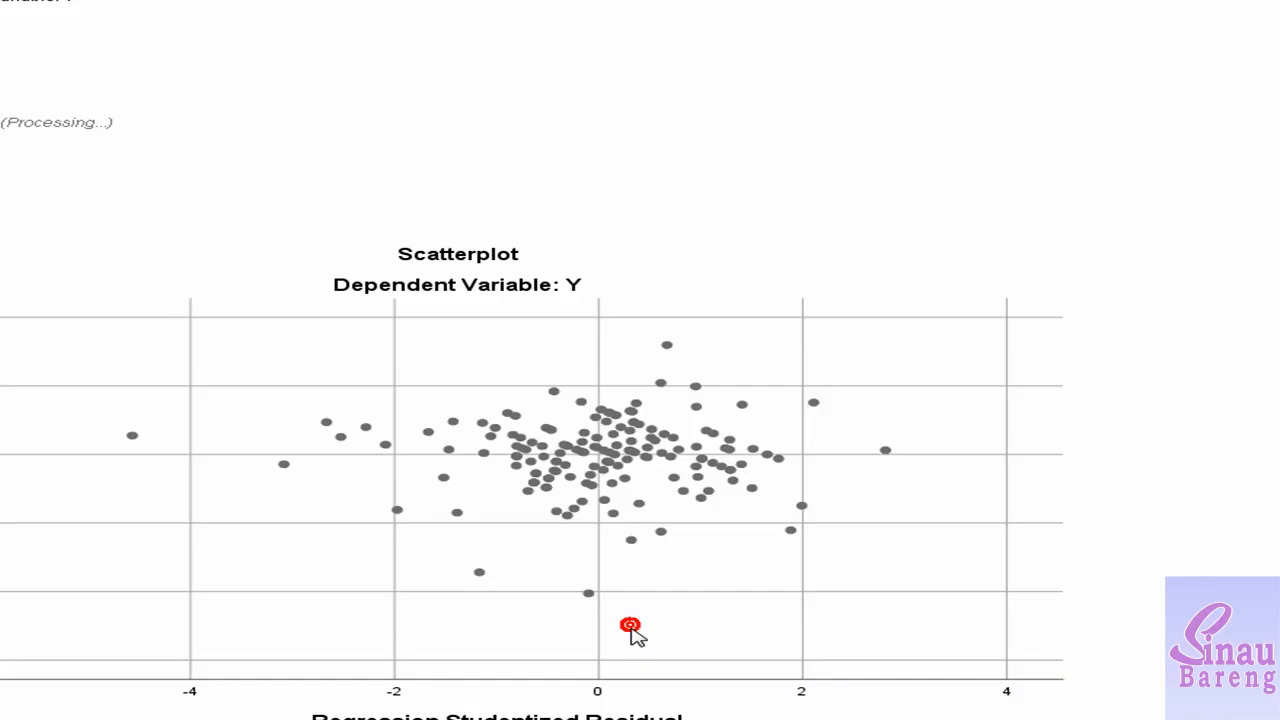
Run a legacy one-sample Kolmogorov-Smirnov test on the unstandardized residual with the Normal test distribution.
scroll(620, 610, up, 5)
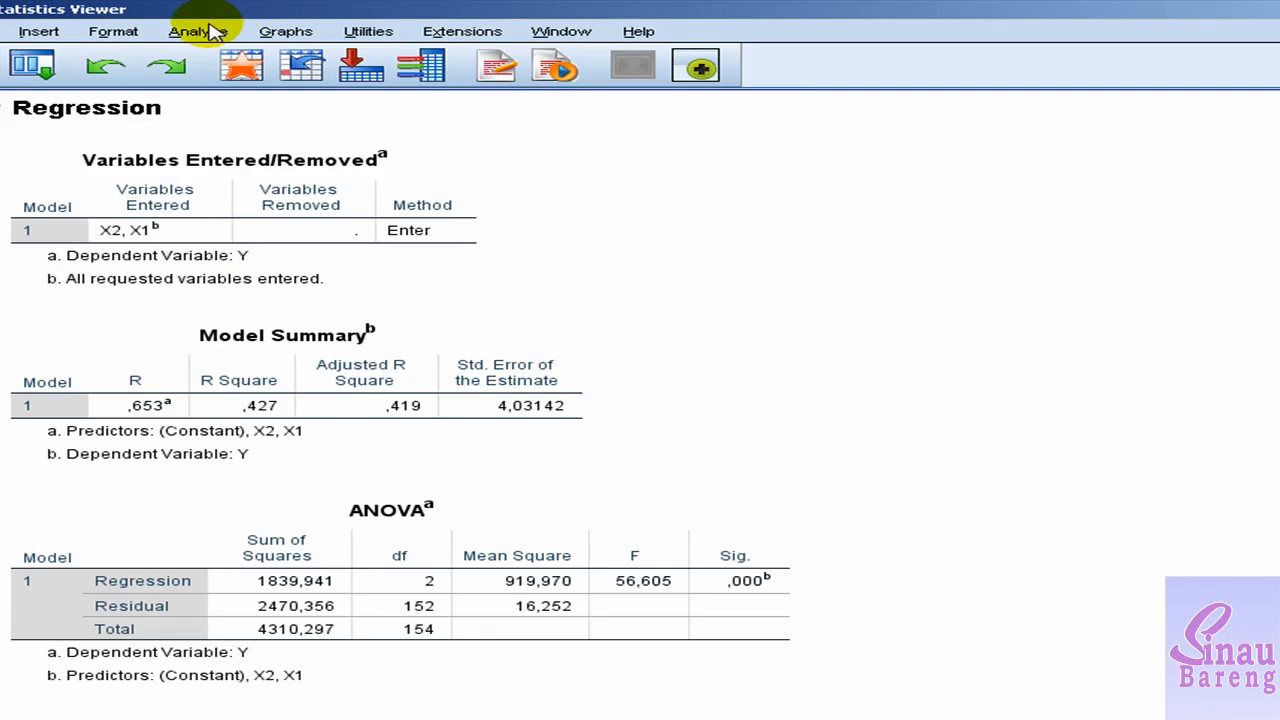
click(205, 30)
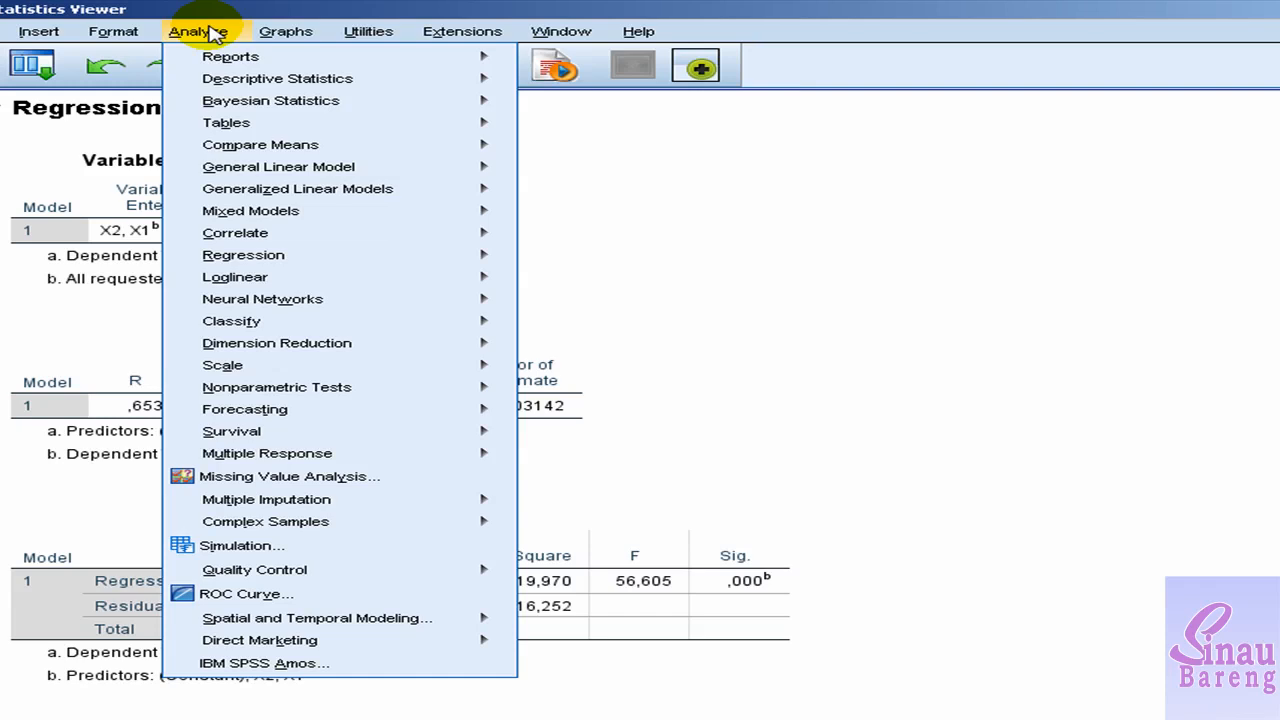
mouse_move(302, 392)
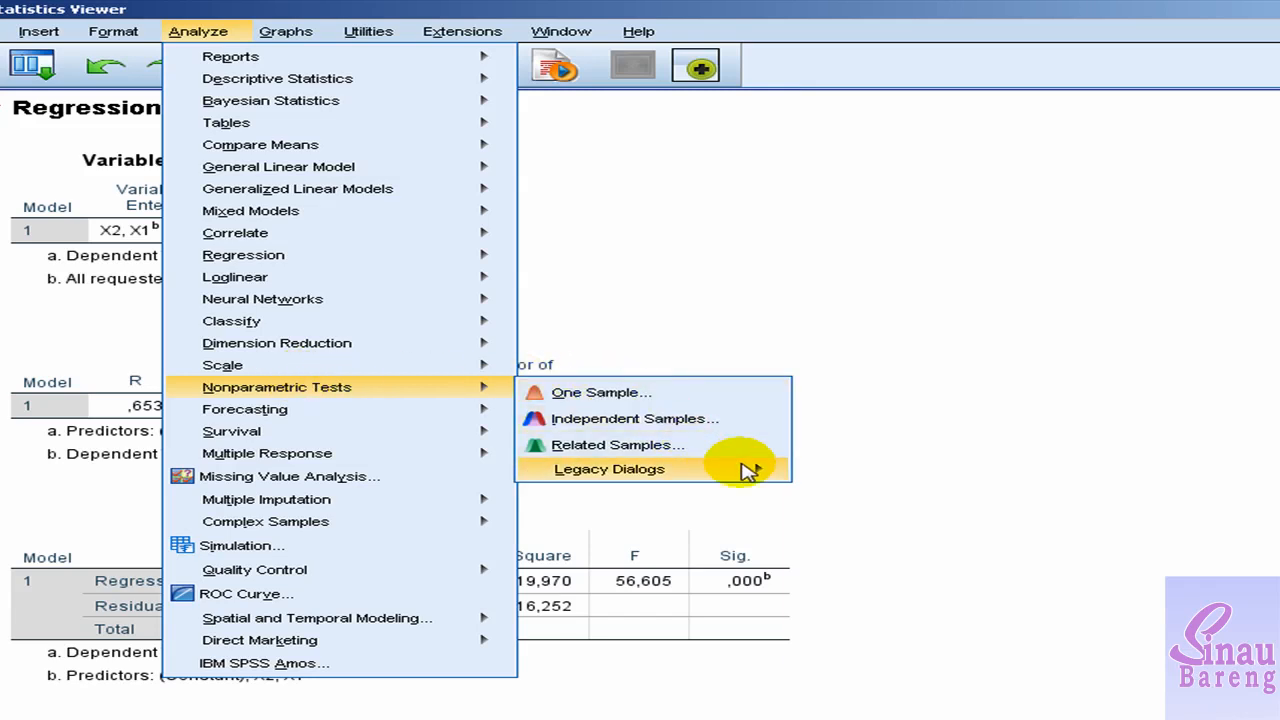
mouse_move(749, 469)
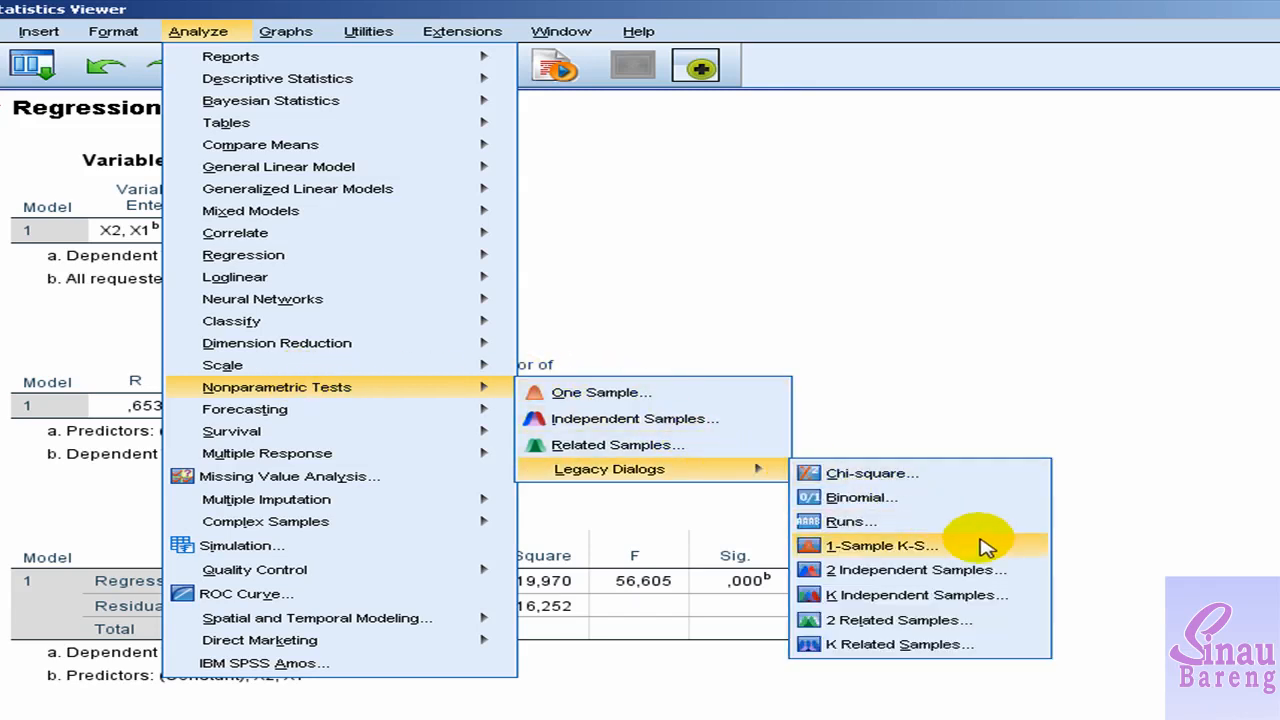
click(880, 545)
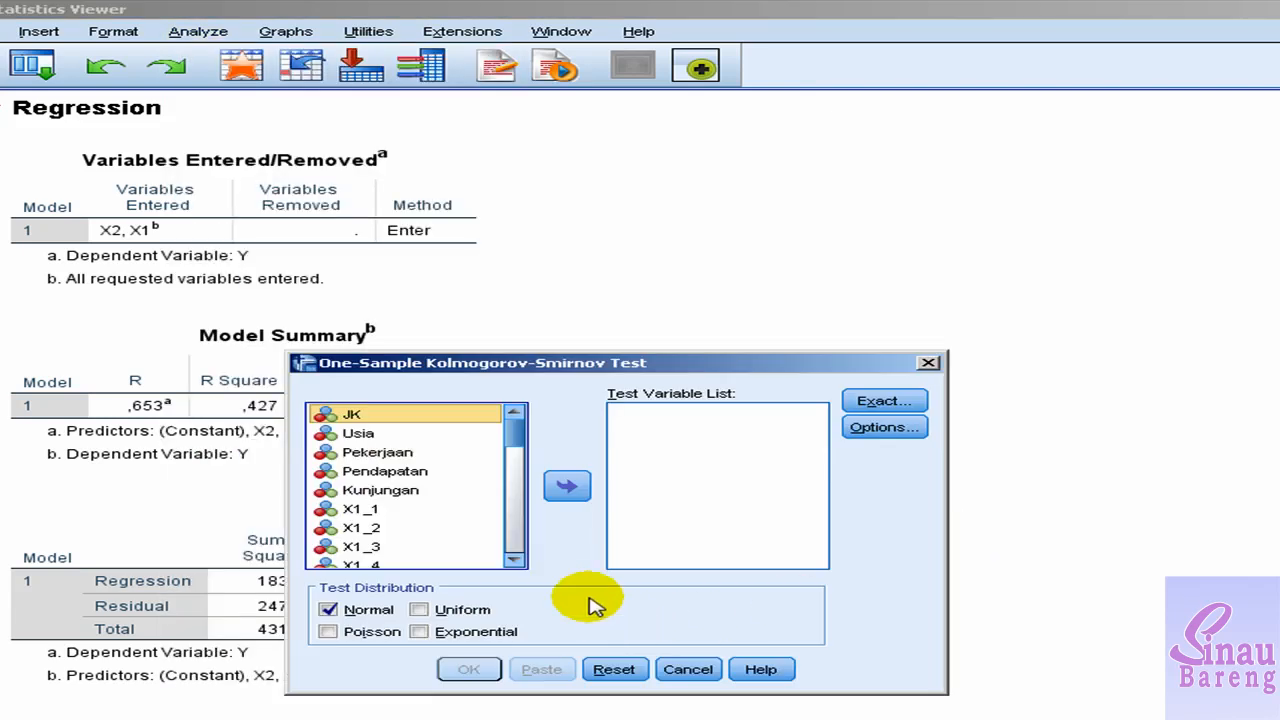
click(513, 560)
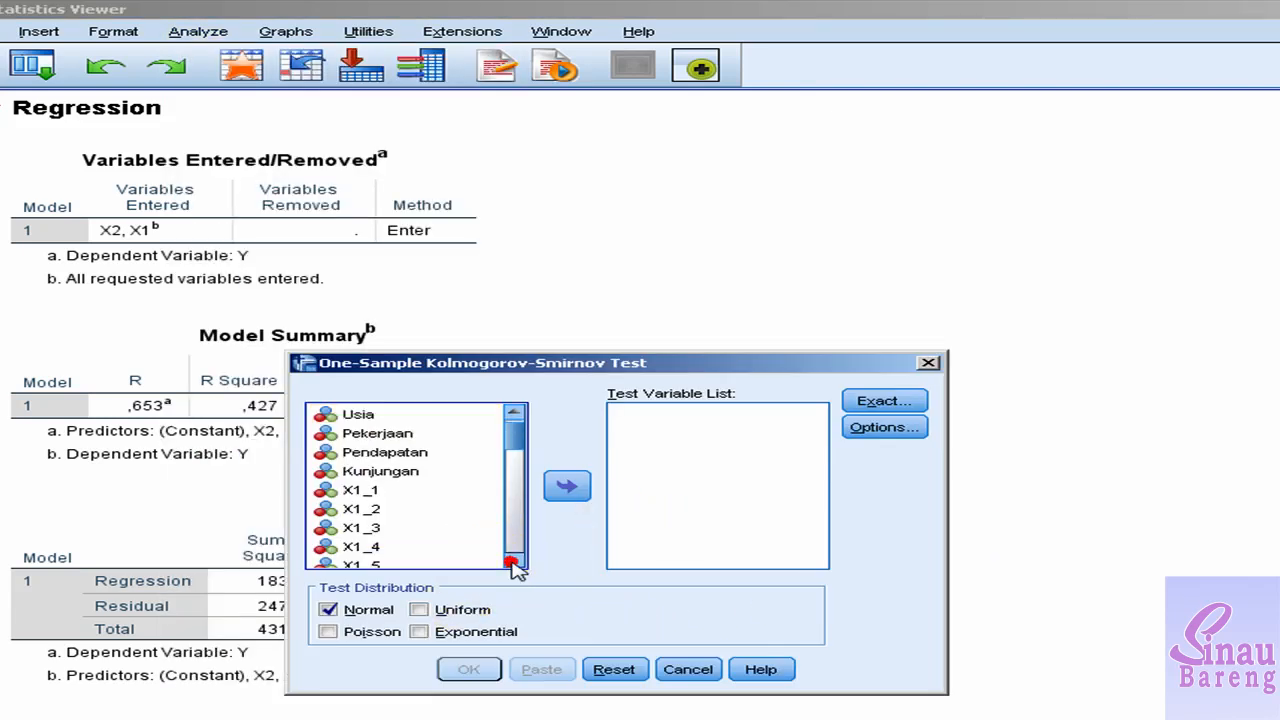
scroll(513, 563, down, 6)
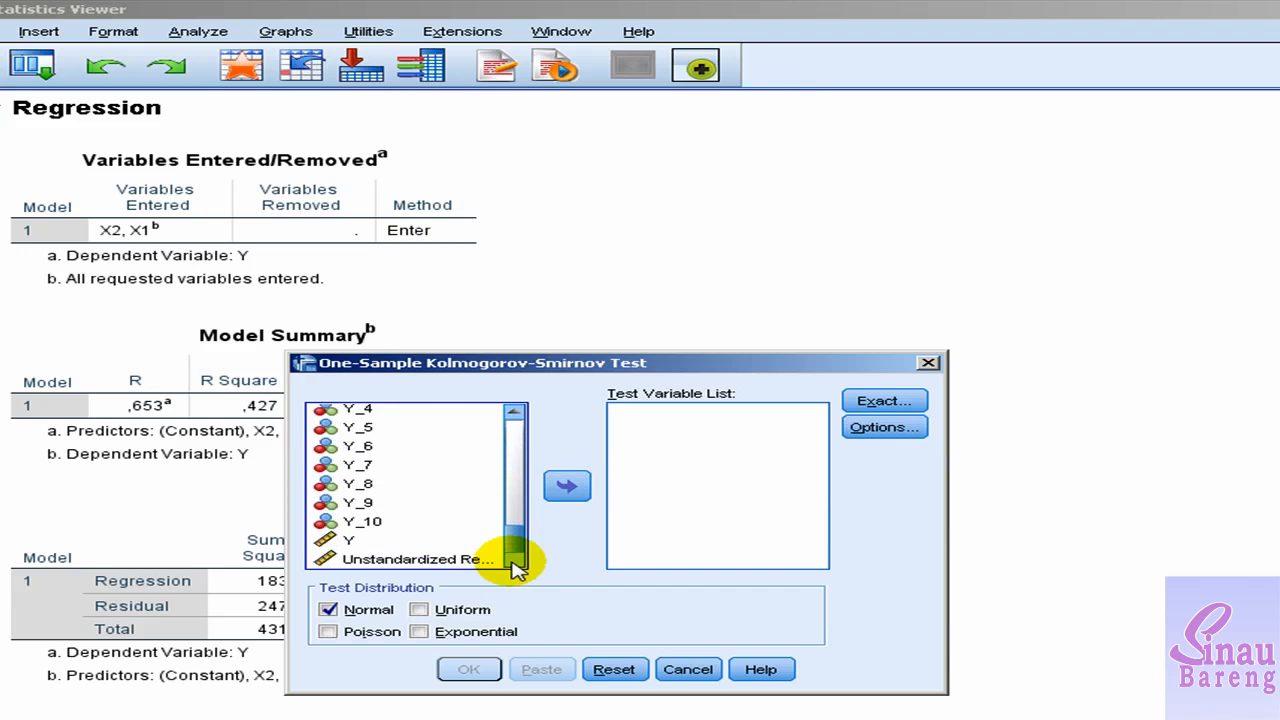
click(476, 561)
right_click(472, 560)
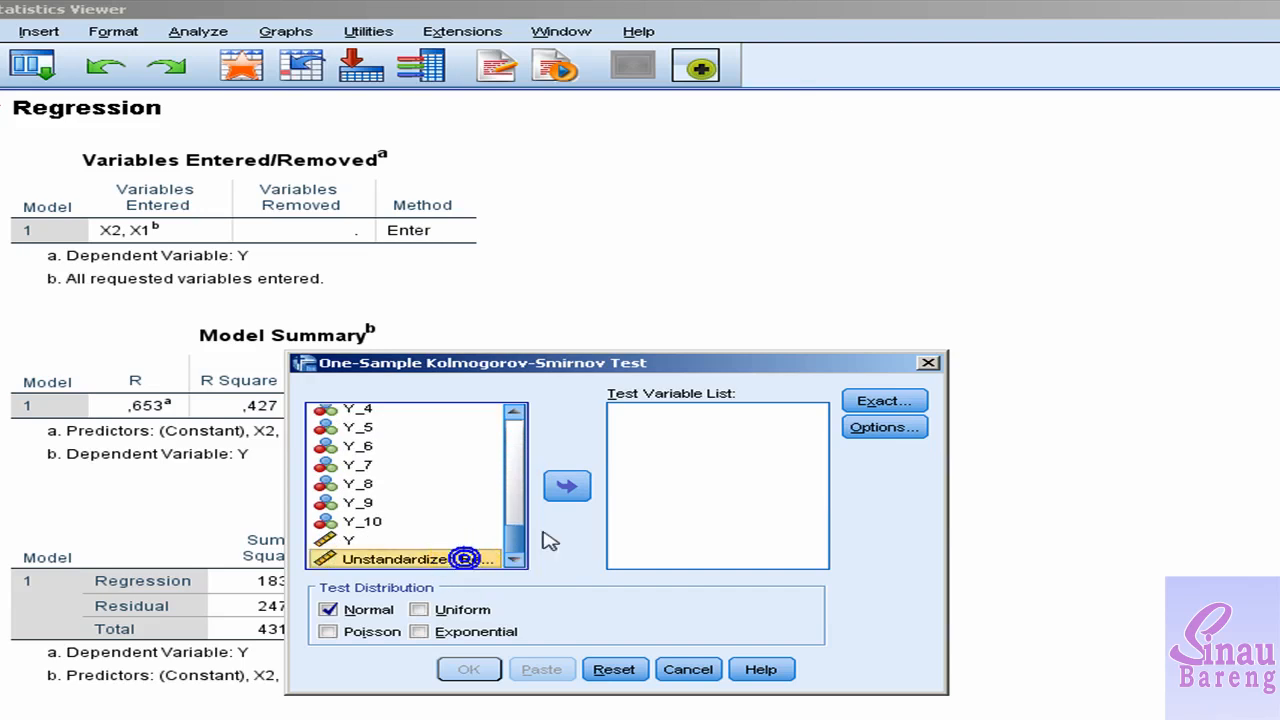
click(662, 398)
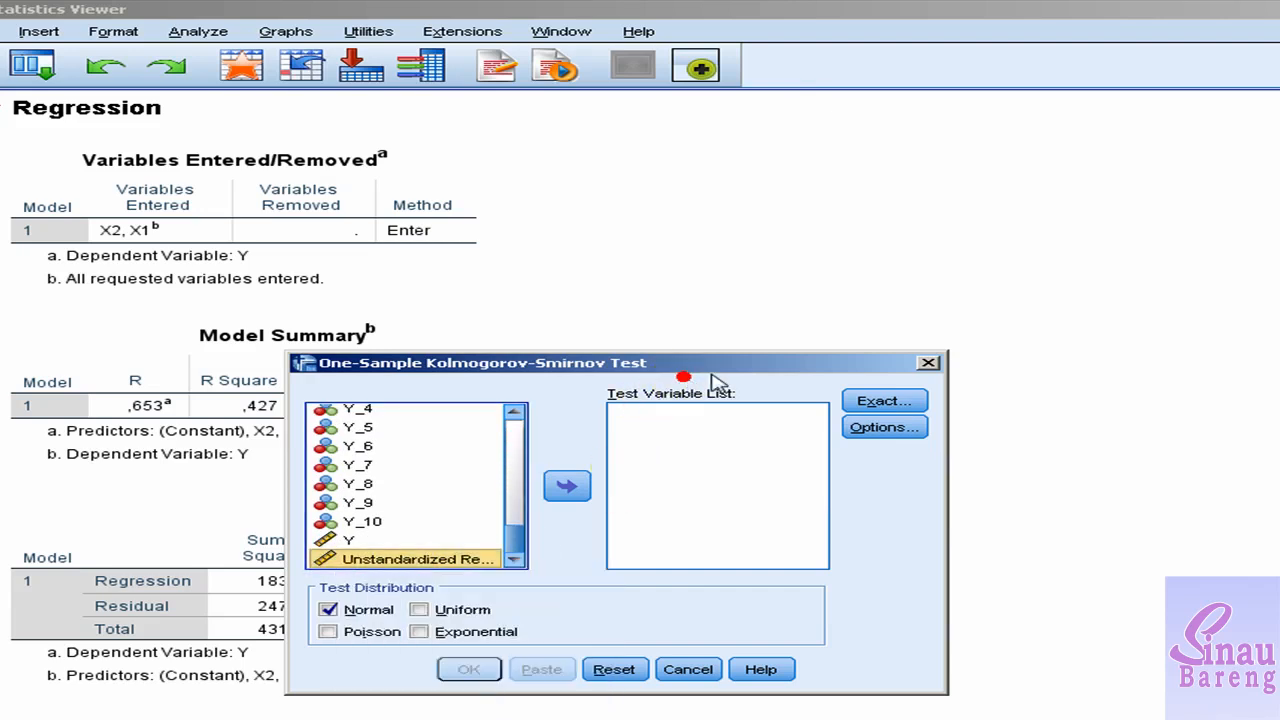
click(575, 489)
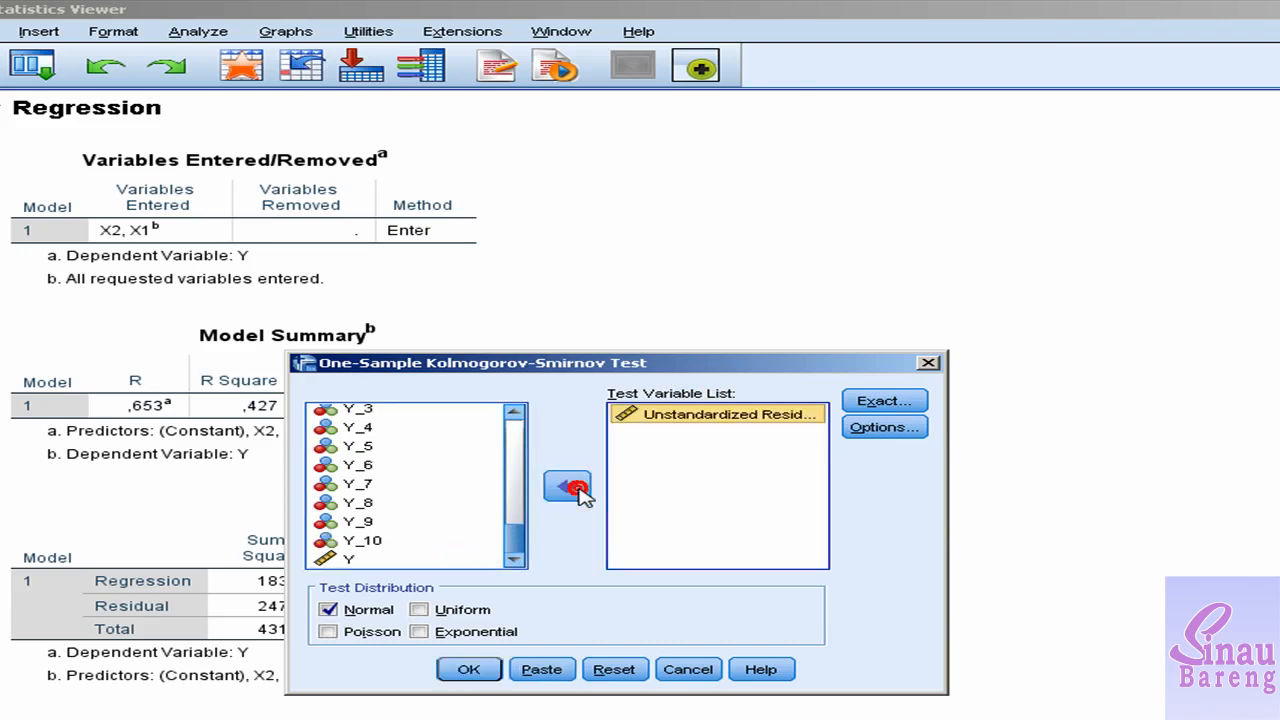
click(462, 669)
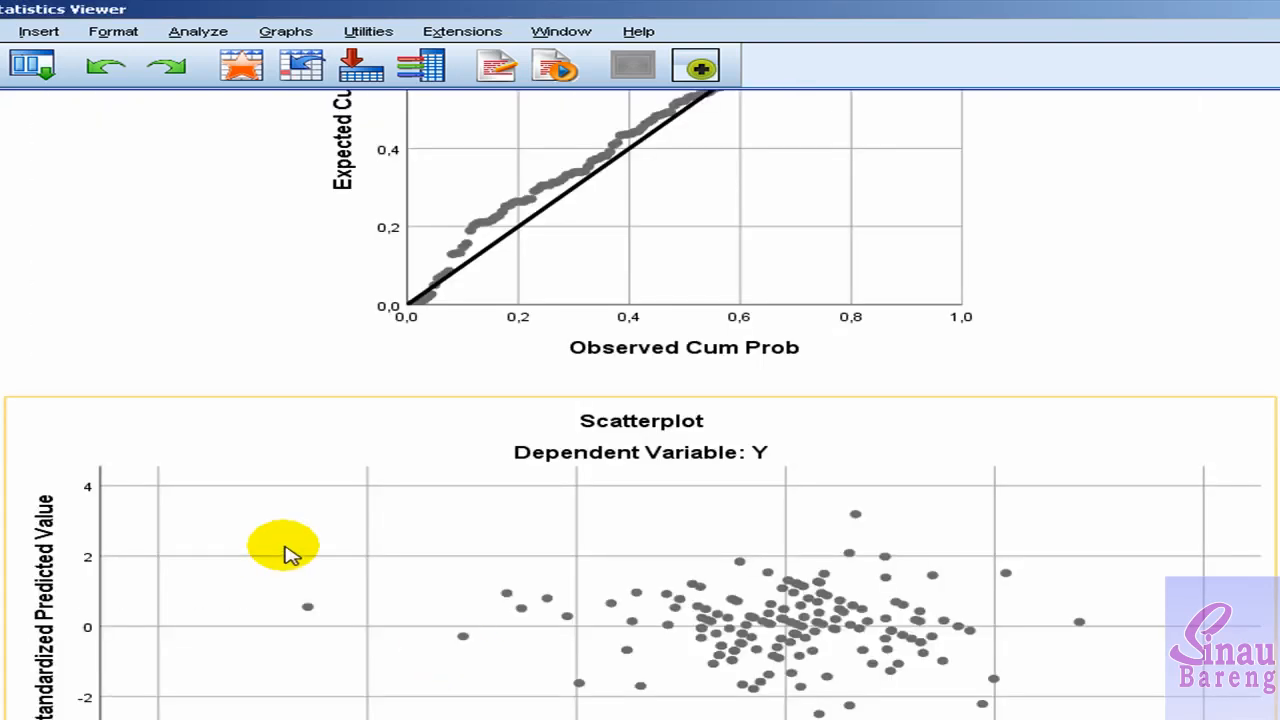
Examine how closely the points follow the diagonal in the normal P-P plot of the regression standardized residual.
click(617, 286)
click(443, 424)
click(490, 340)
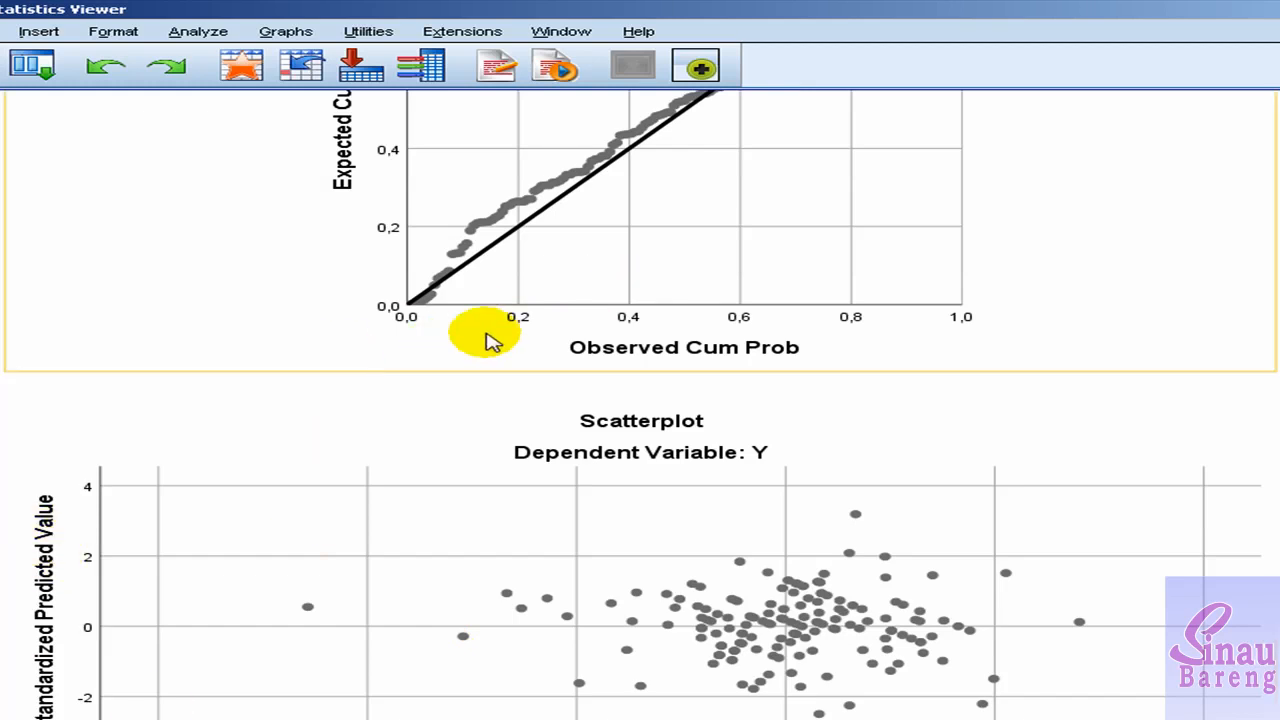
click(829, 257)
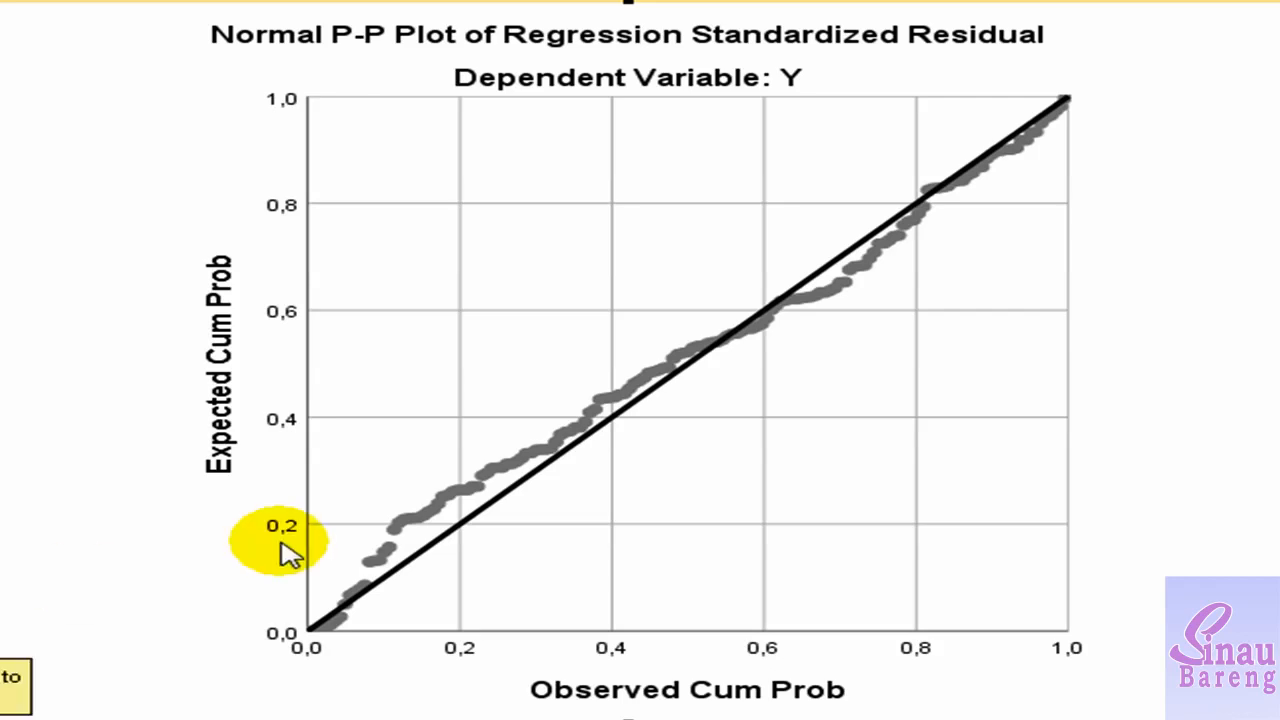
click(562, 418)
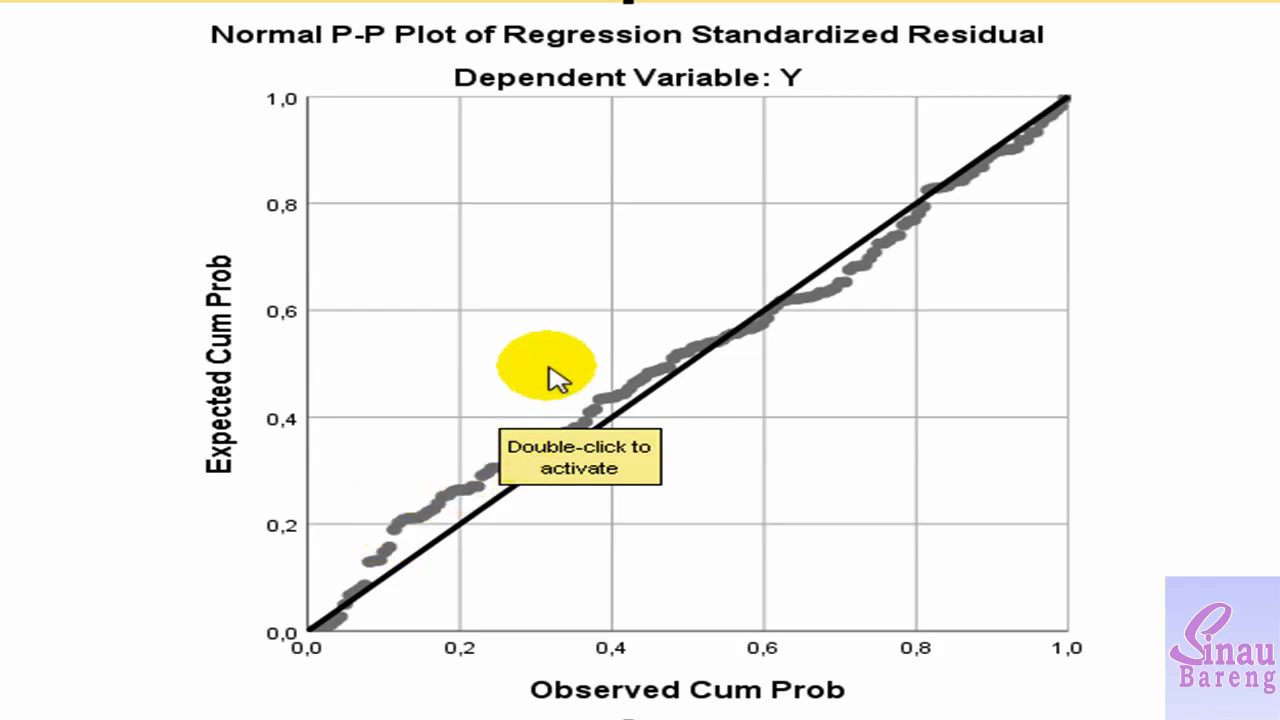
click(465, 530)
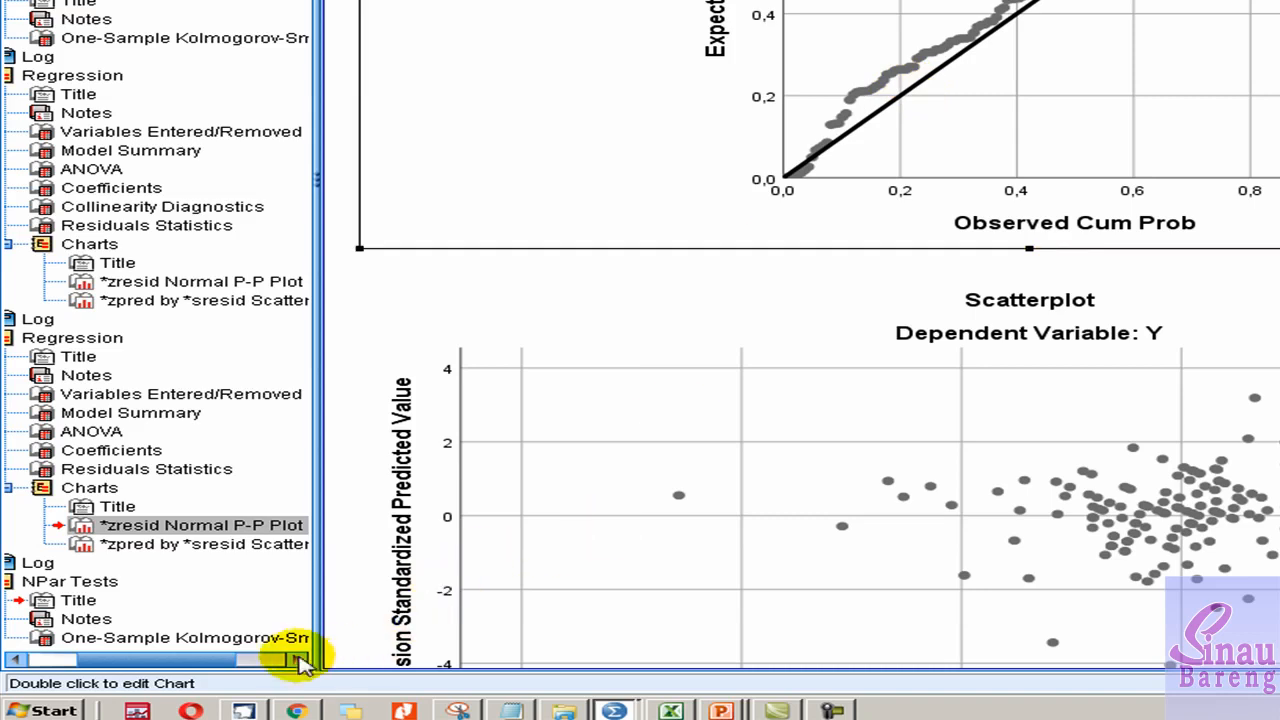
Examine the Asymp. Sig. (2-tailed) value in the latest One-Sample Kolmogorov-Smirnov Test output table.
click(183, 645)
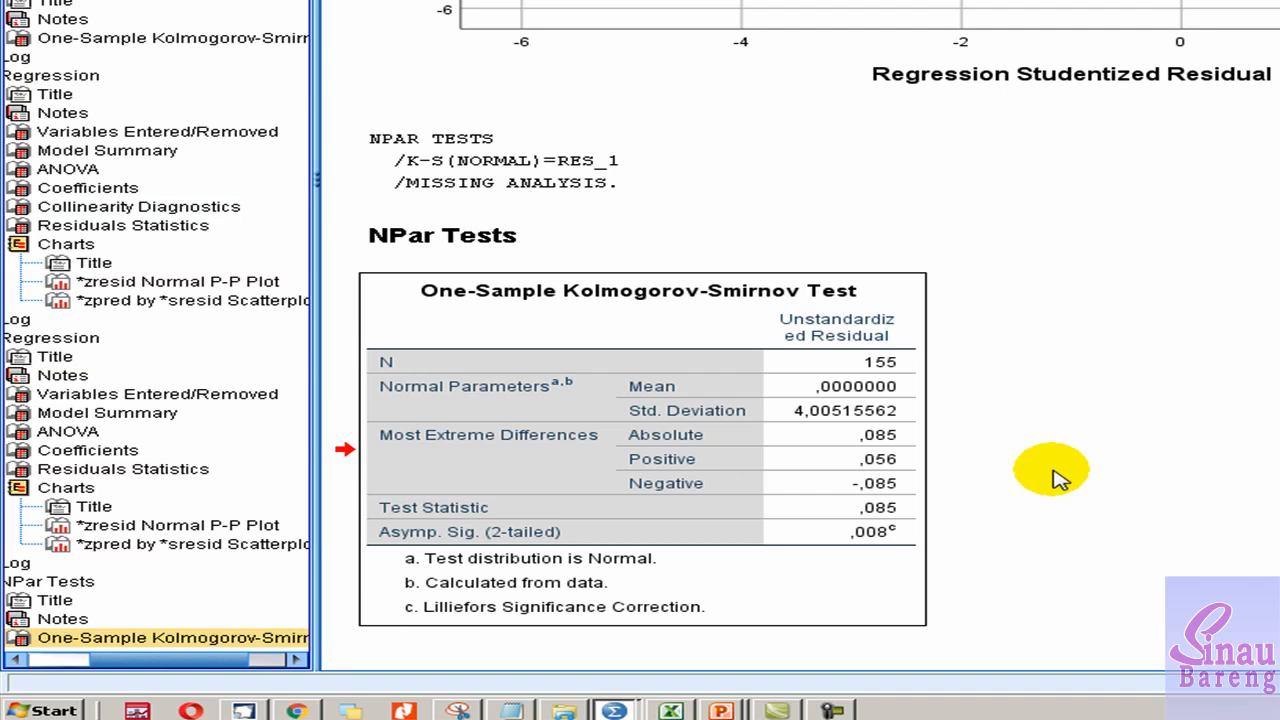
click(768, 525)
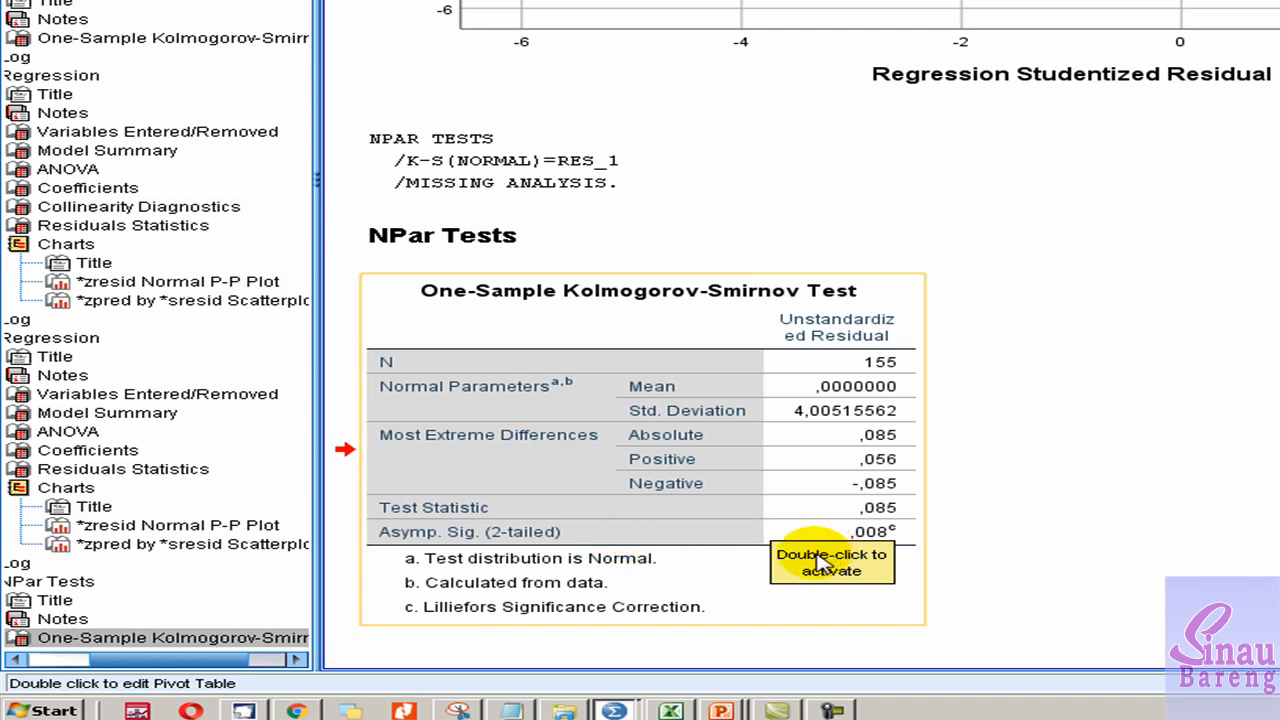
click(910, 533)
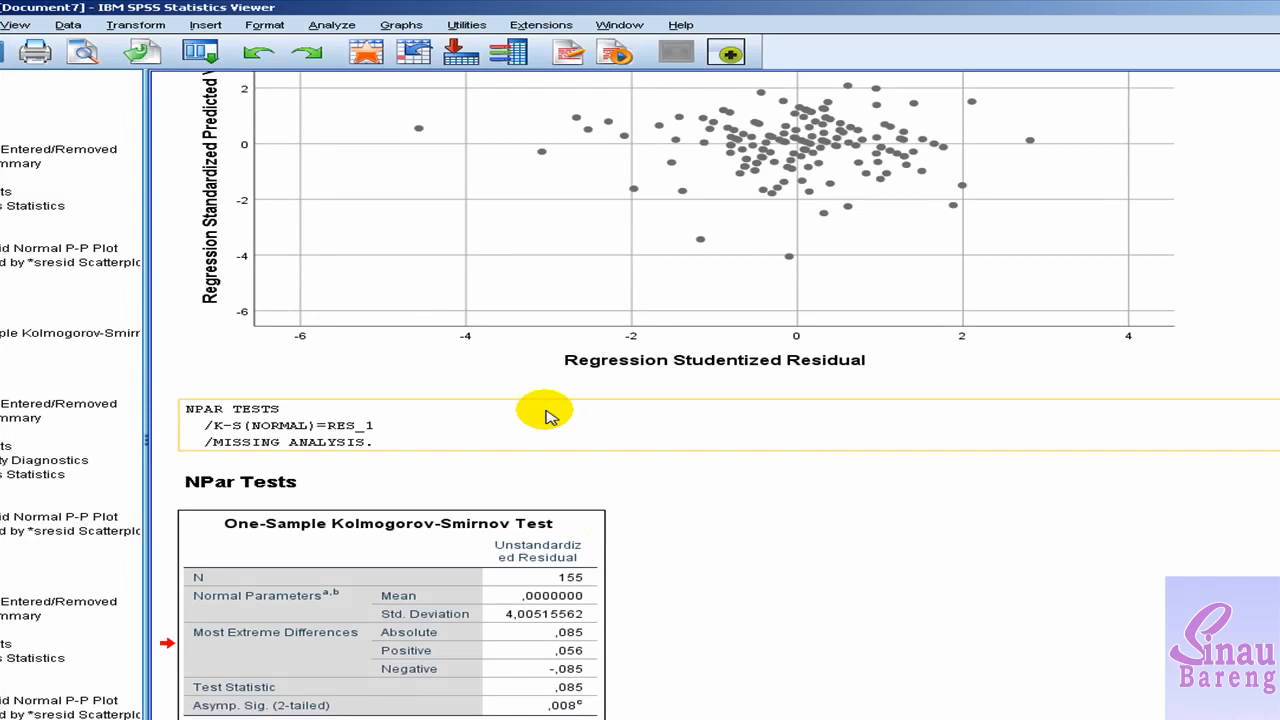
Start a new linear regression, reset its previous settings and assign Y as the dependent variable.
click(332, 25)
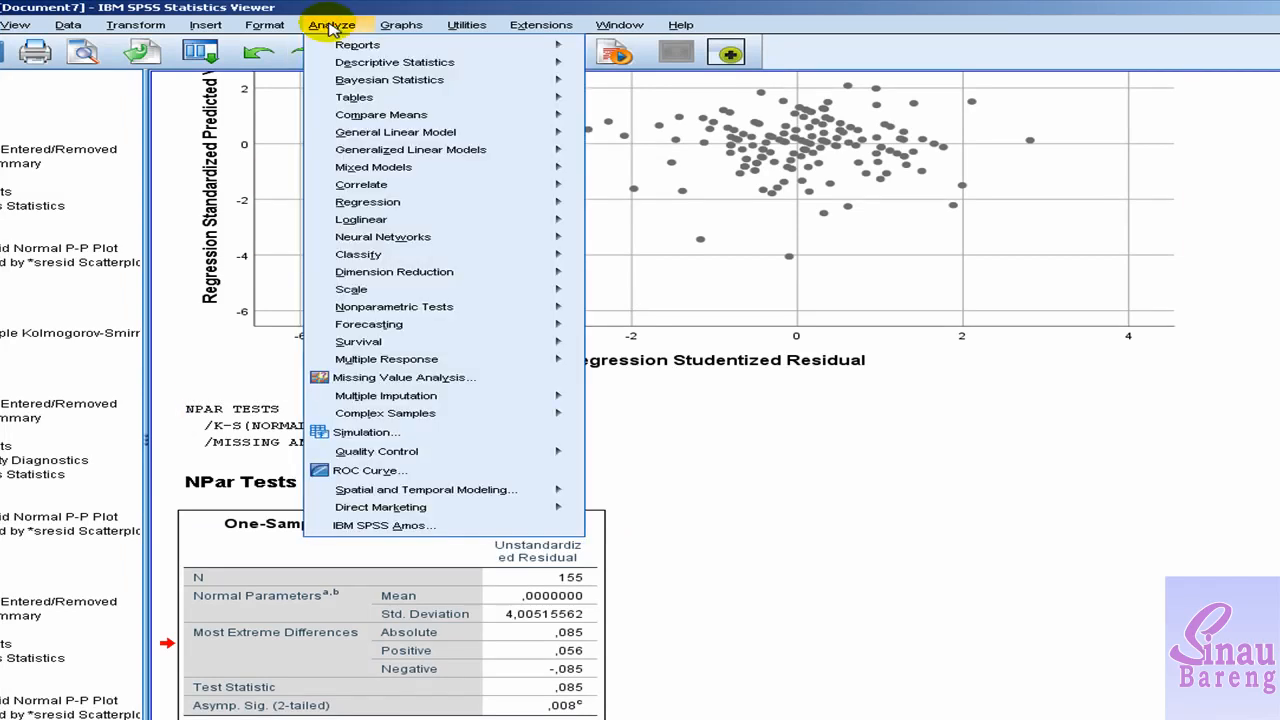
mouse_move(420, 203)
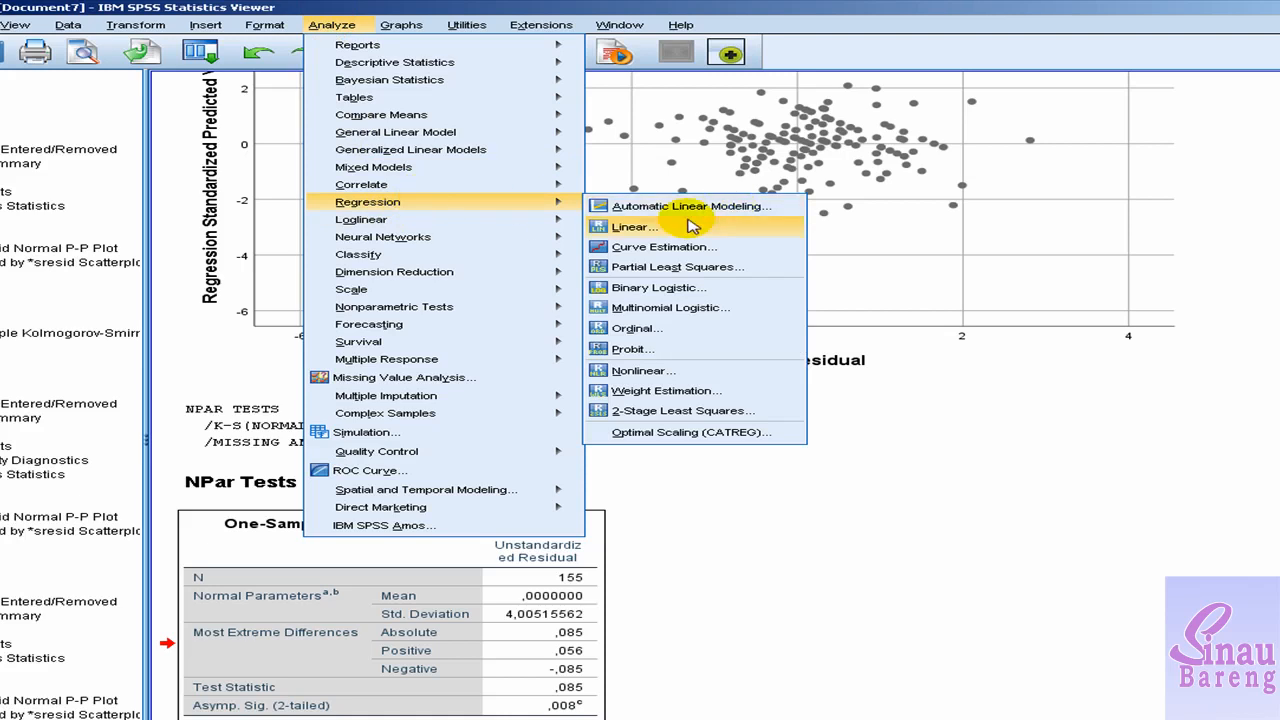
click(635, 227)
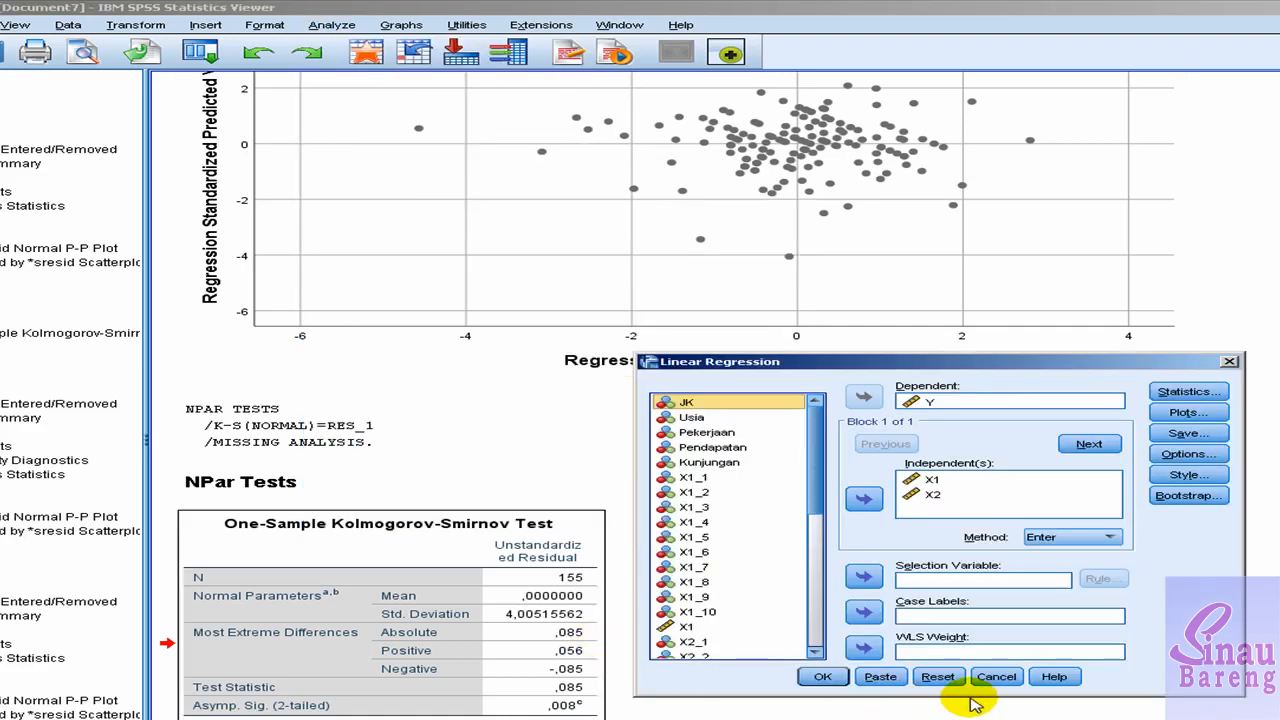
click(938, 680)
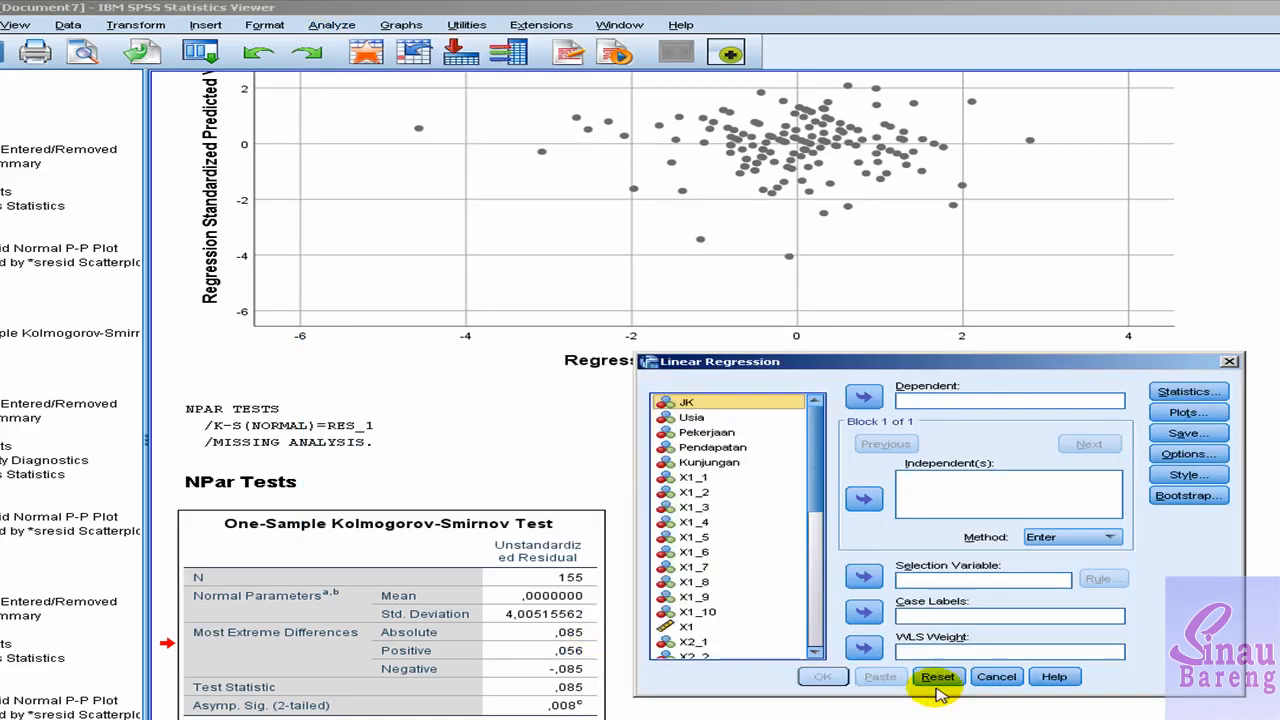
drag(816, 652, 816, 652)
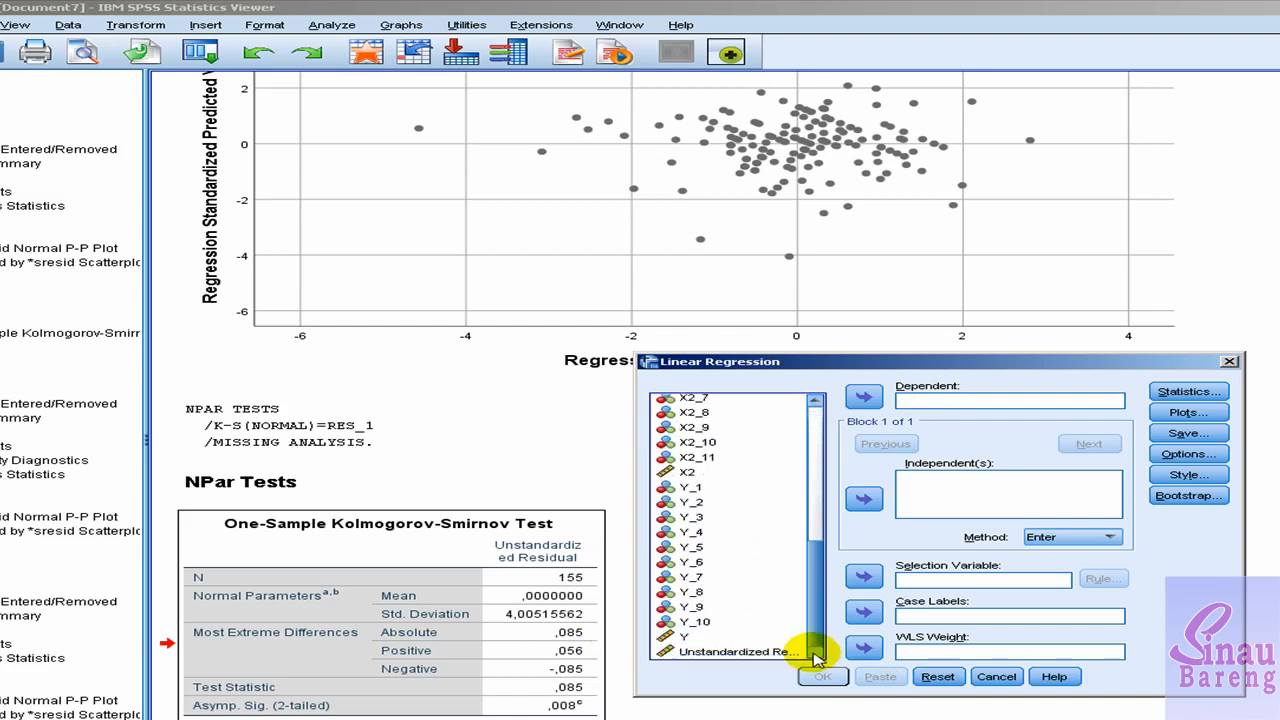
click(663, 637)
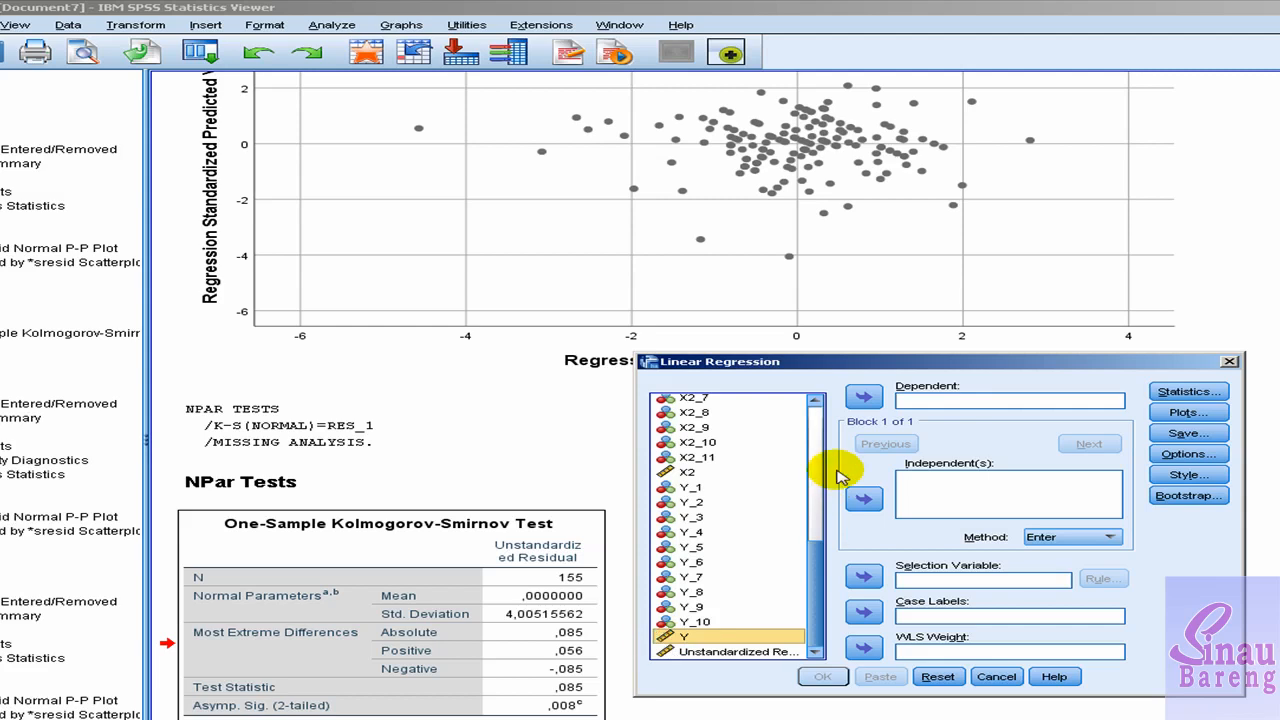
click(884, 398)
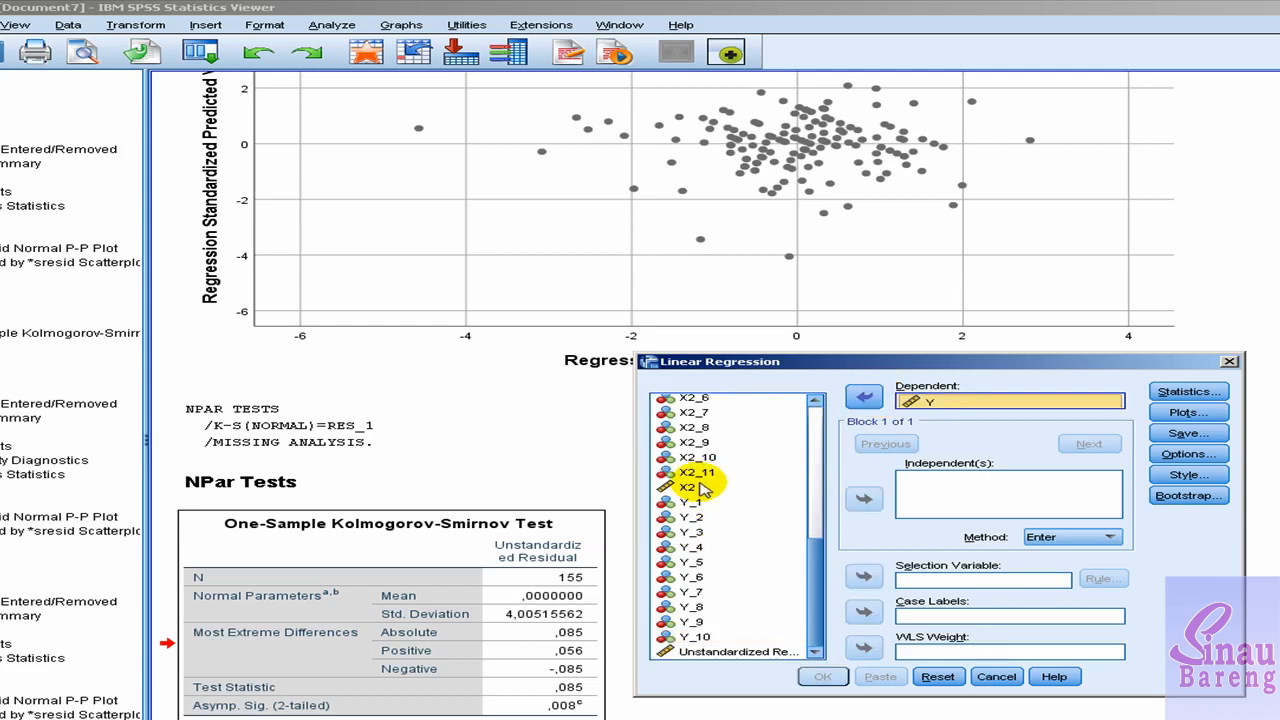
Add X1 and X2 as the independent variables of the linear regression on Y.
click(688, 487)
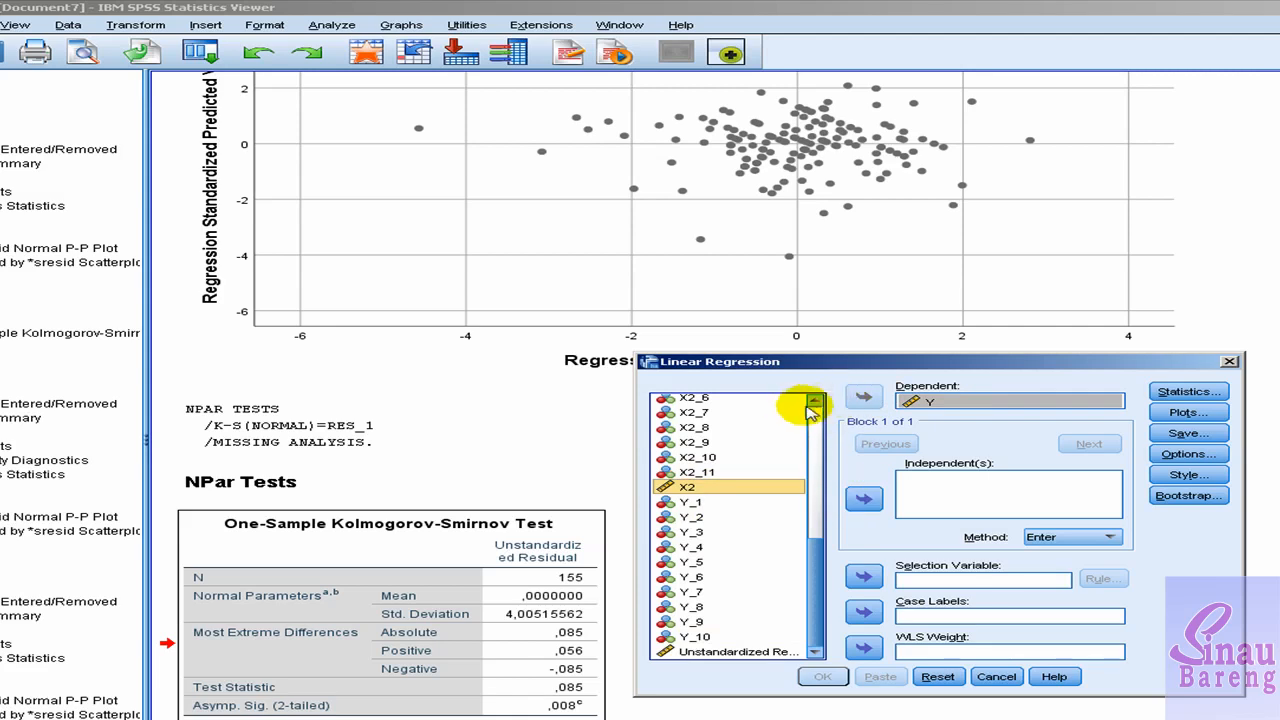
click(815, 400)
click(815, 400)
click(815, 400)
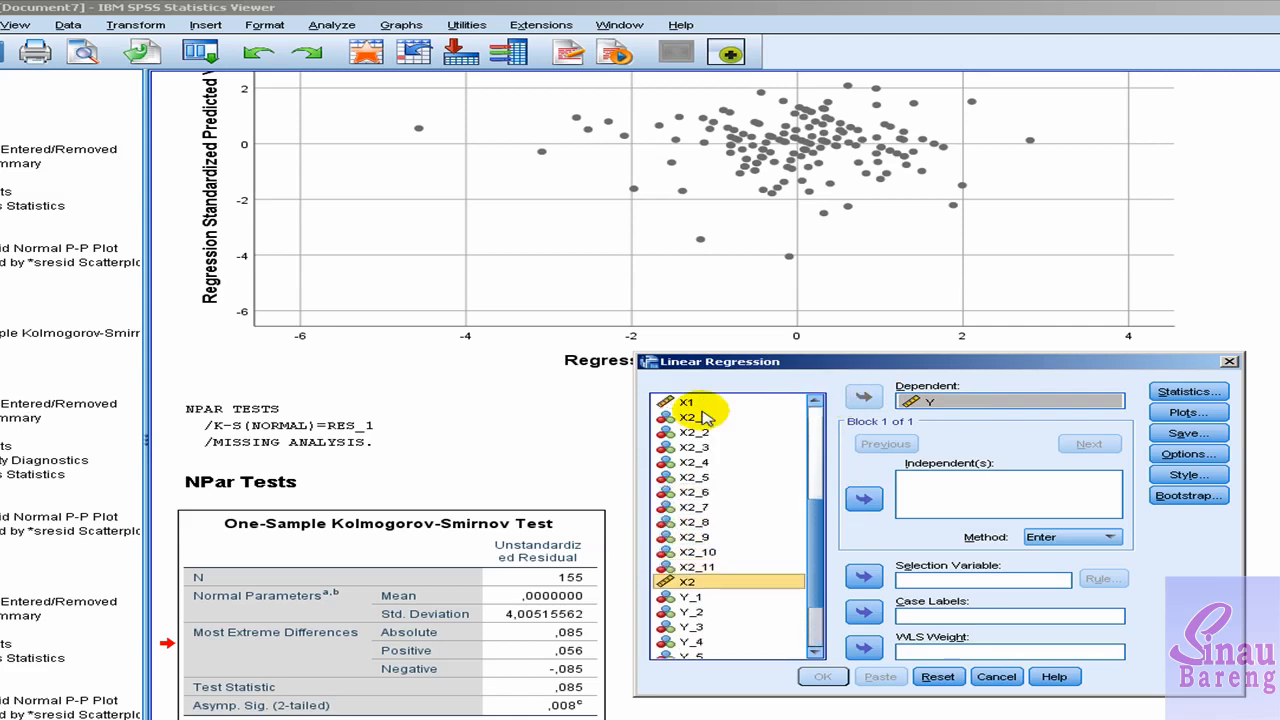
click(690, 402)
click(855, 498)
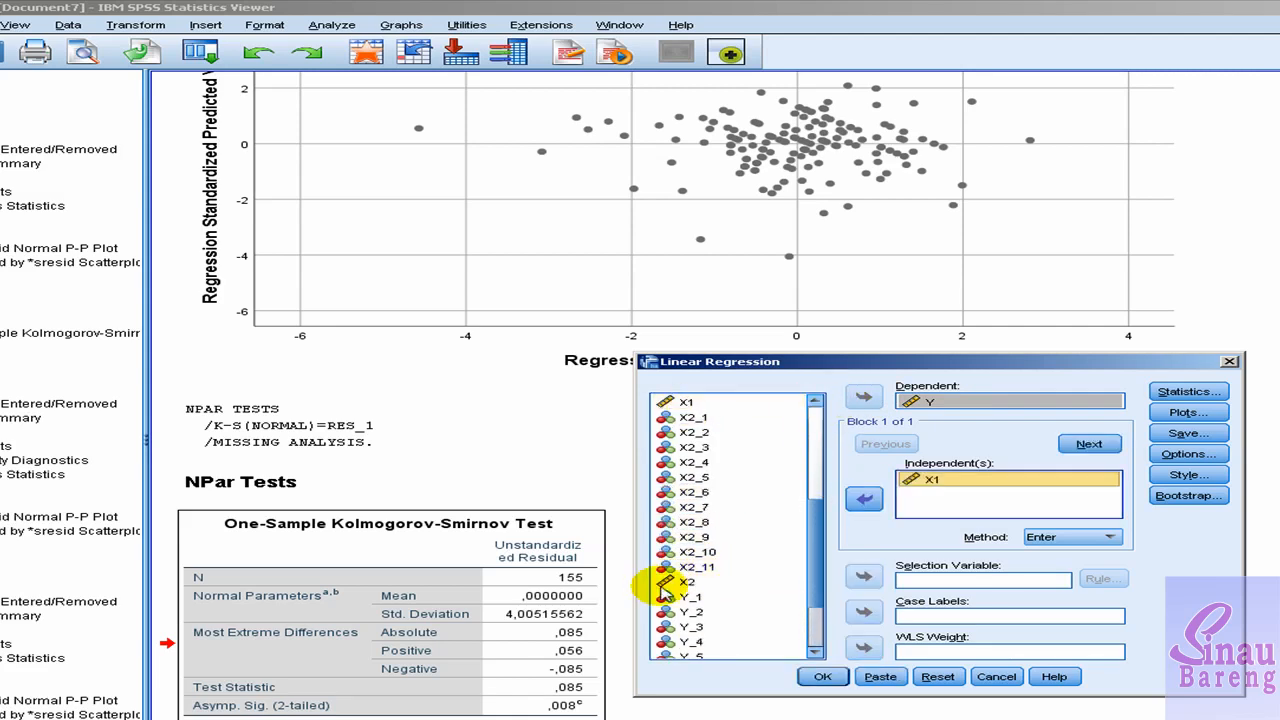
click(682, 581)
click(866, 500)
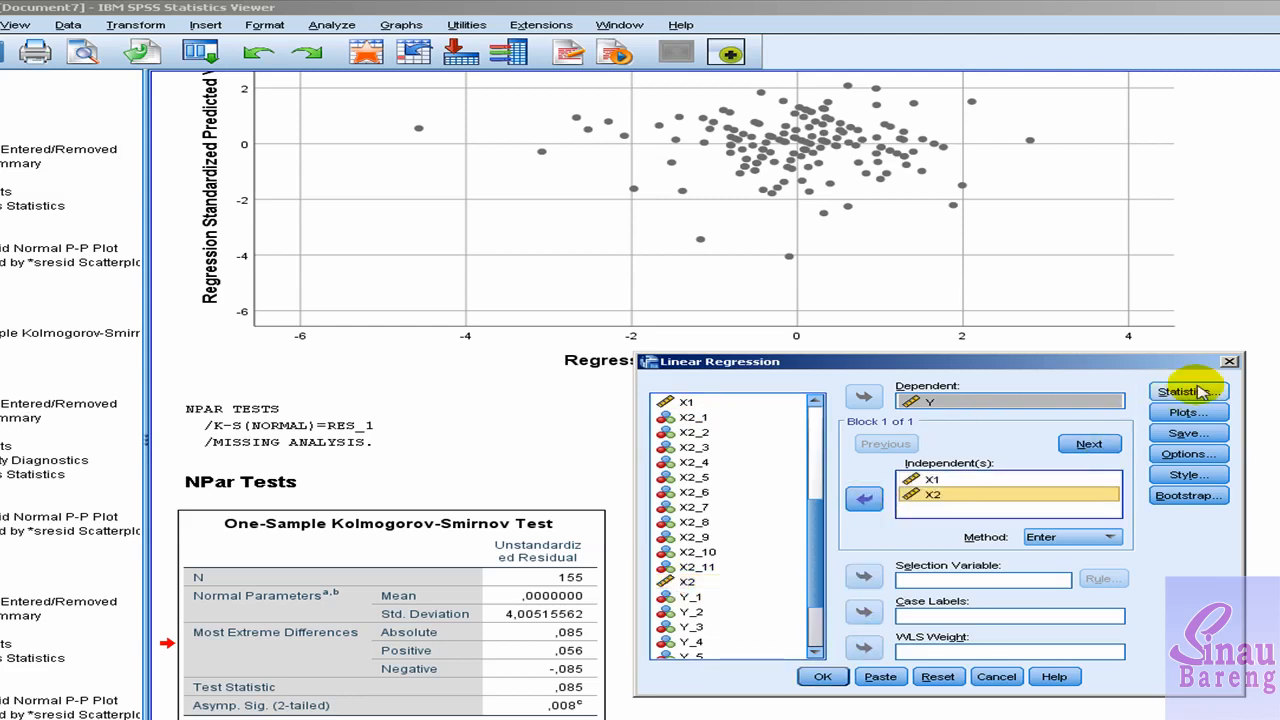
Enable collinearity diagnostics in the regression statistics and run the regression.
click(1203, 392)
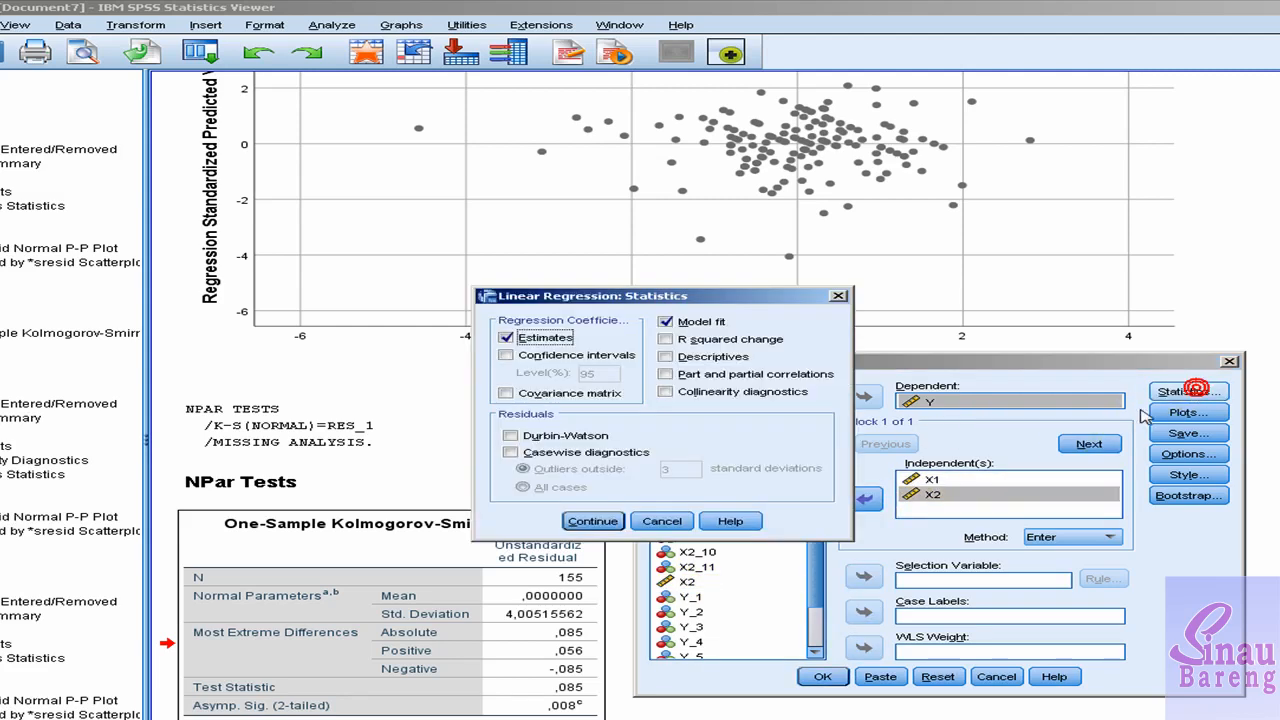
click(665, 393)
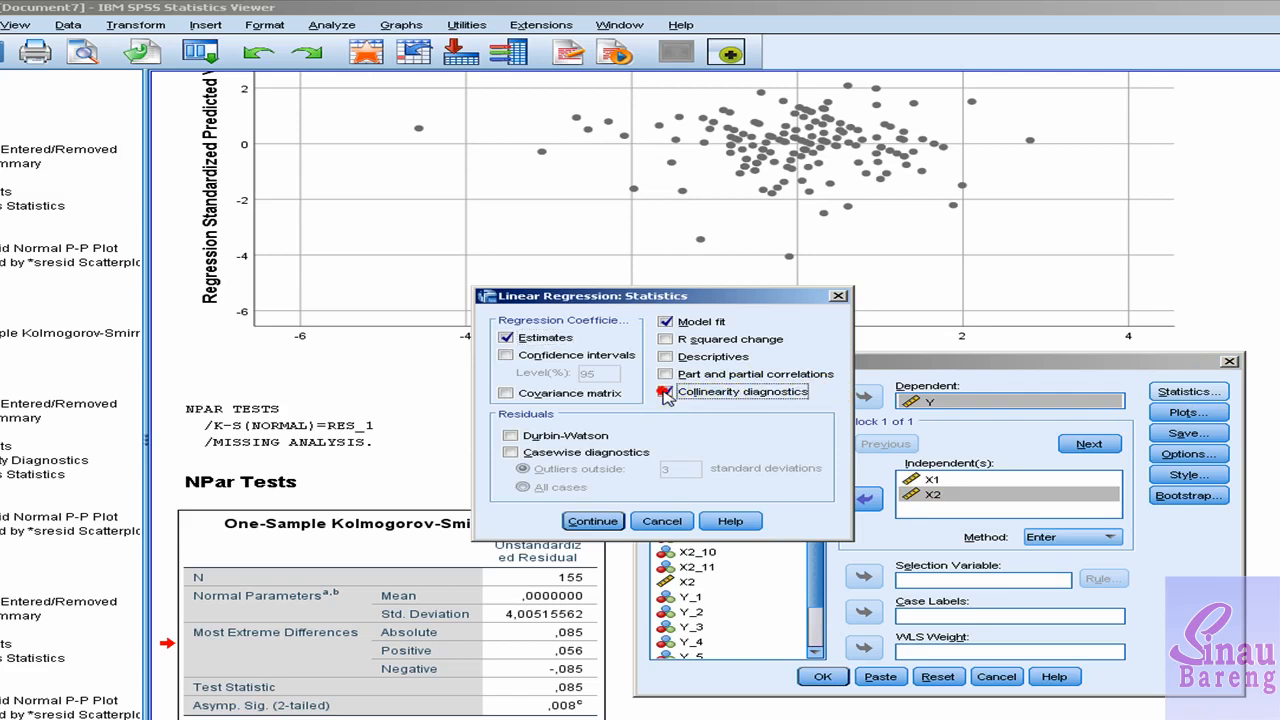
click(585, 521)
click(824, 677)
click(829, 675)
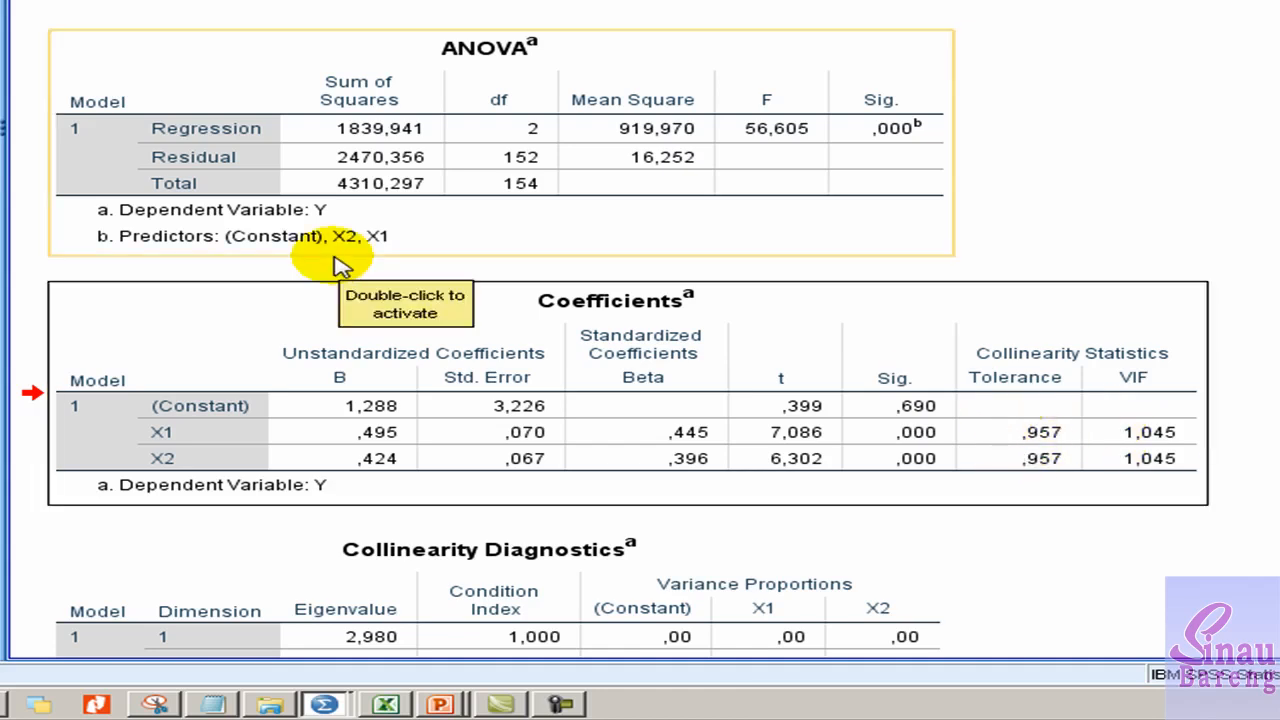
Examine the Tolerance and VIF values for X1 and X2 in the new Coefficients table.
click(751, 316)
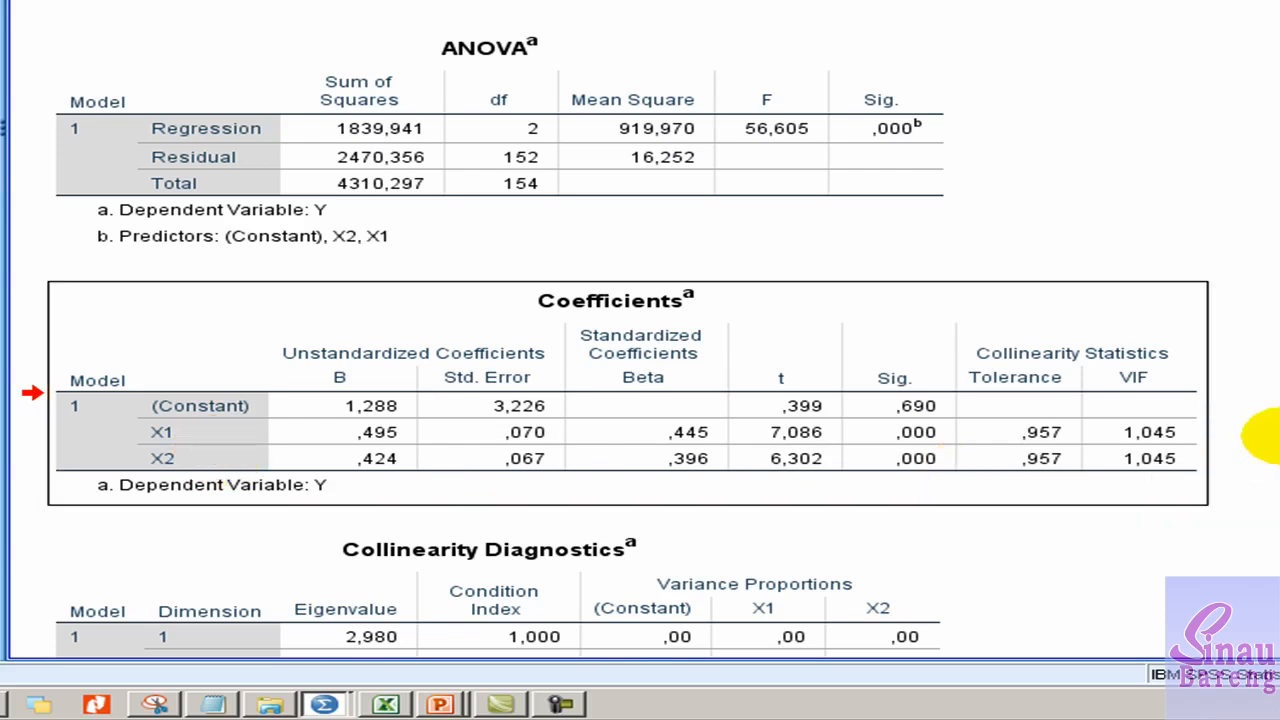
click(1168, 436)
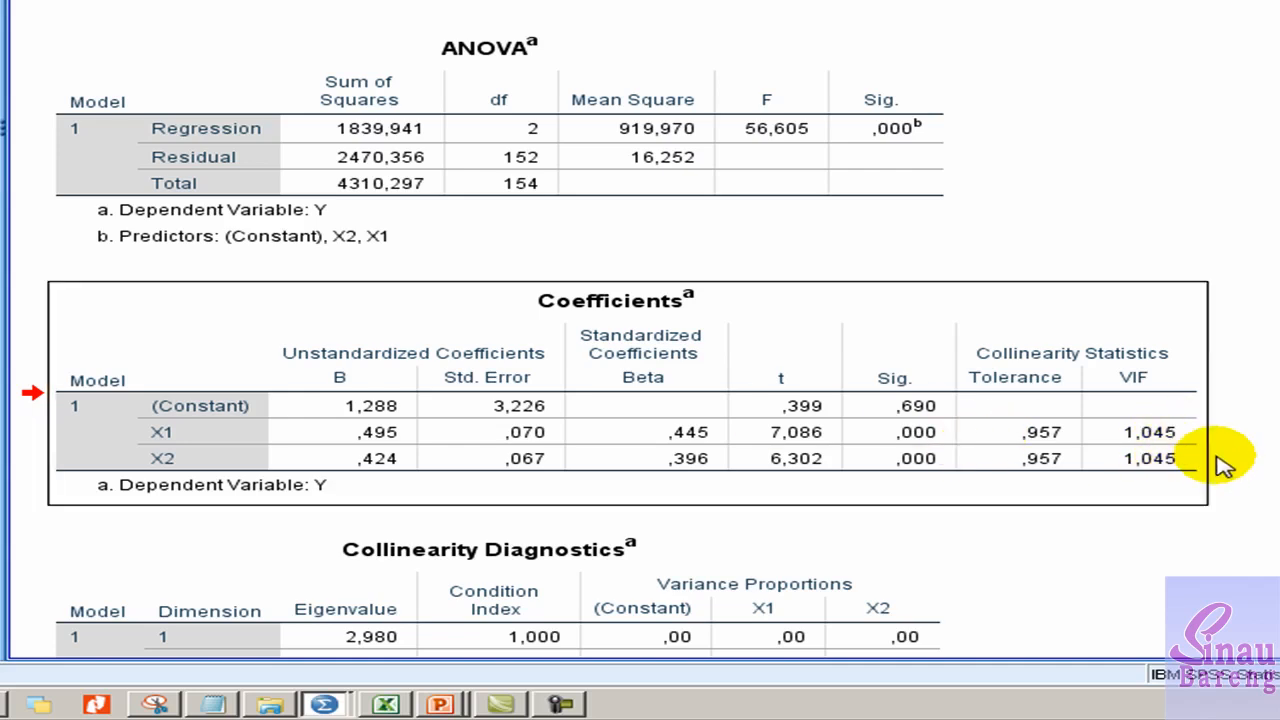
click(1060, 435)
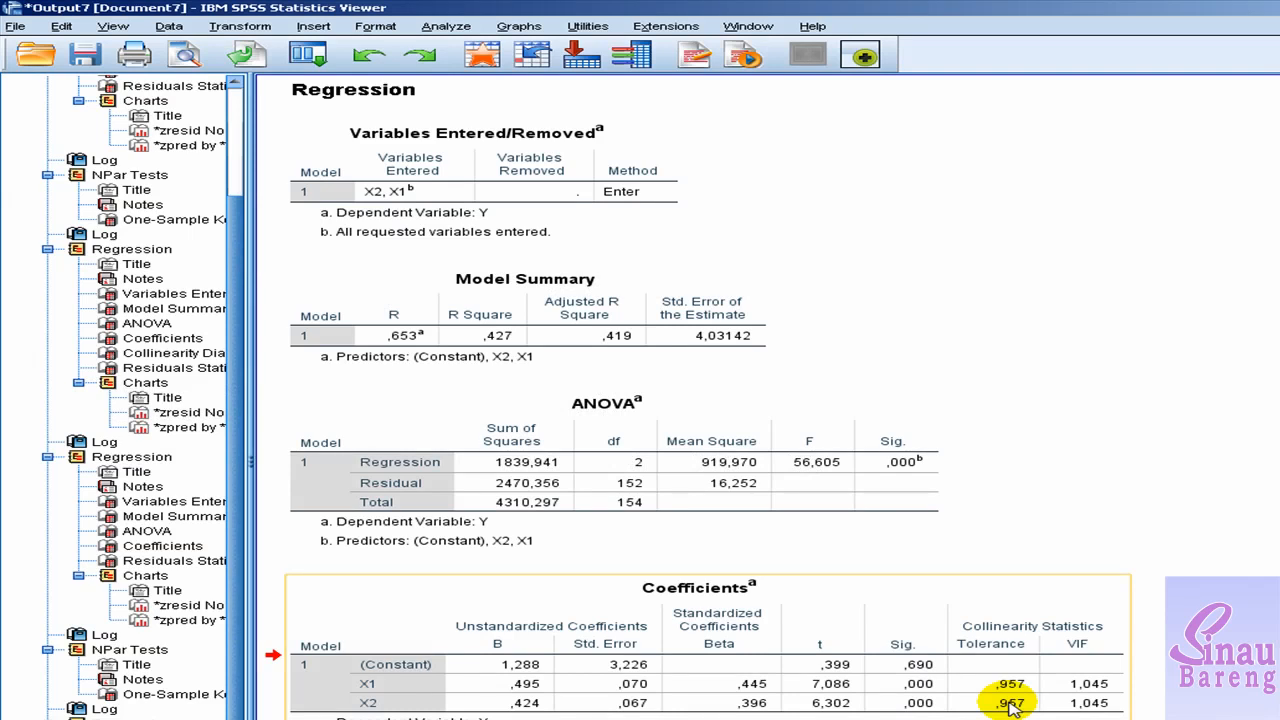
click(525, 217)
click(555, 108)
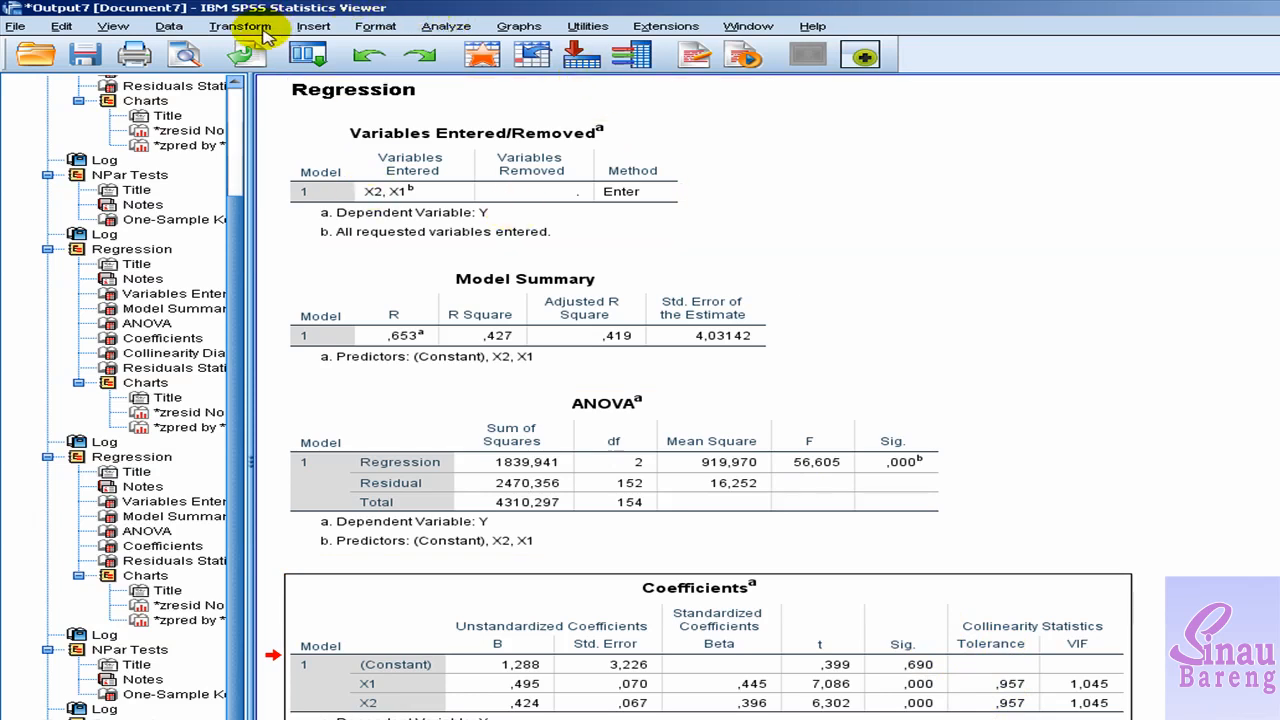
Start a Compute Variable transformation, clear its previous settings and name the target variable abs_res.
click(240, 27)
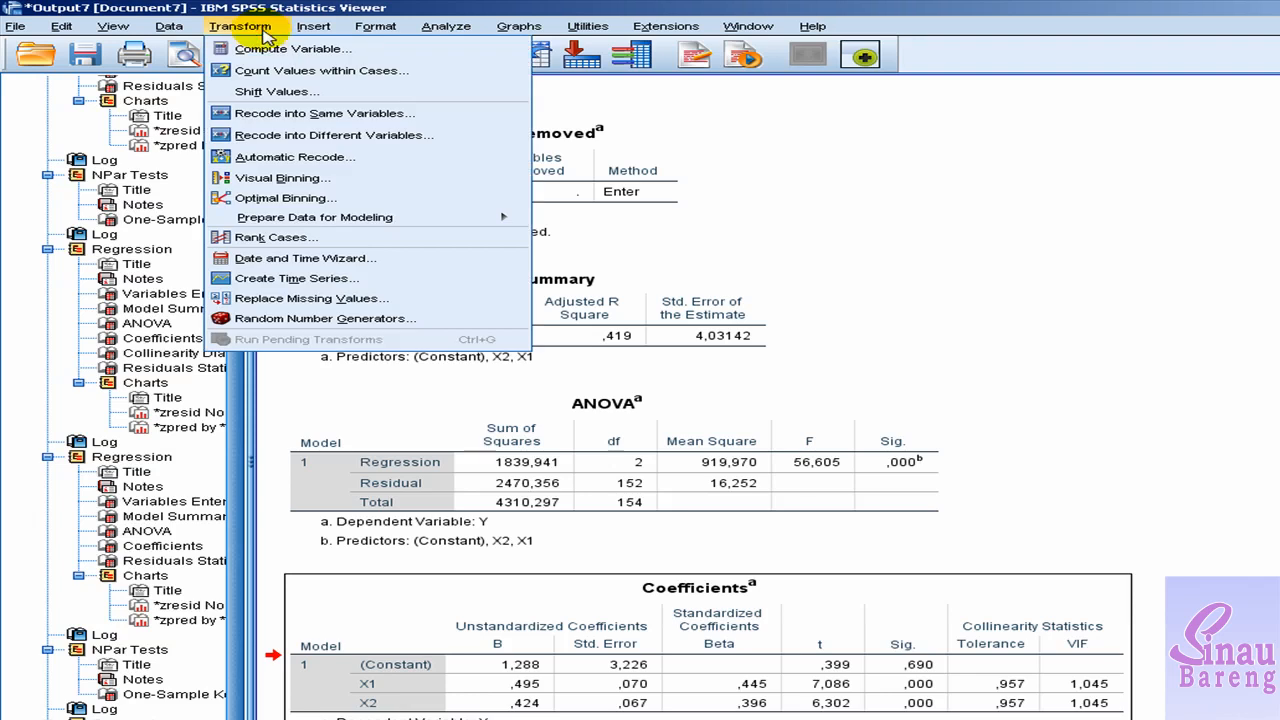
click(266, 47)
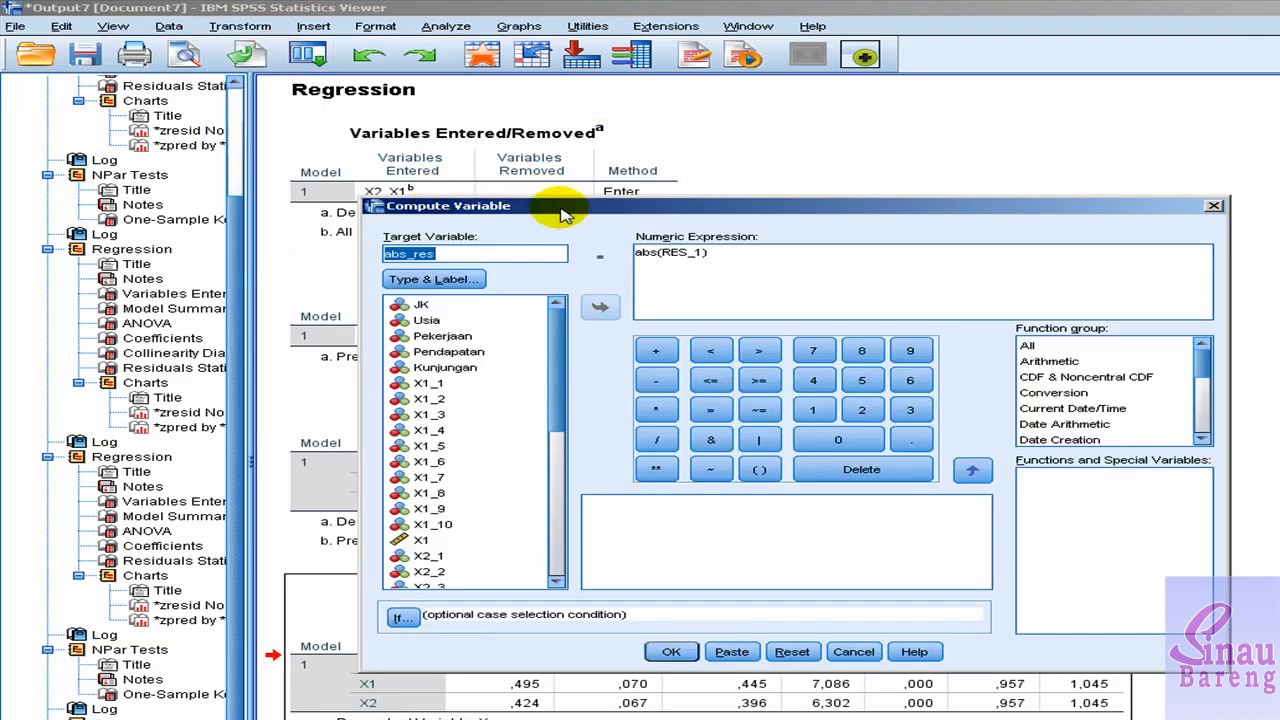
click(780, 652)
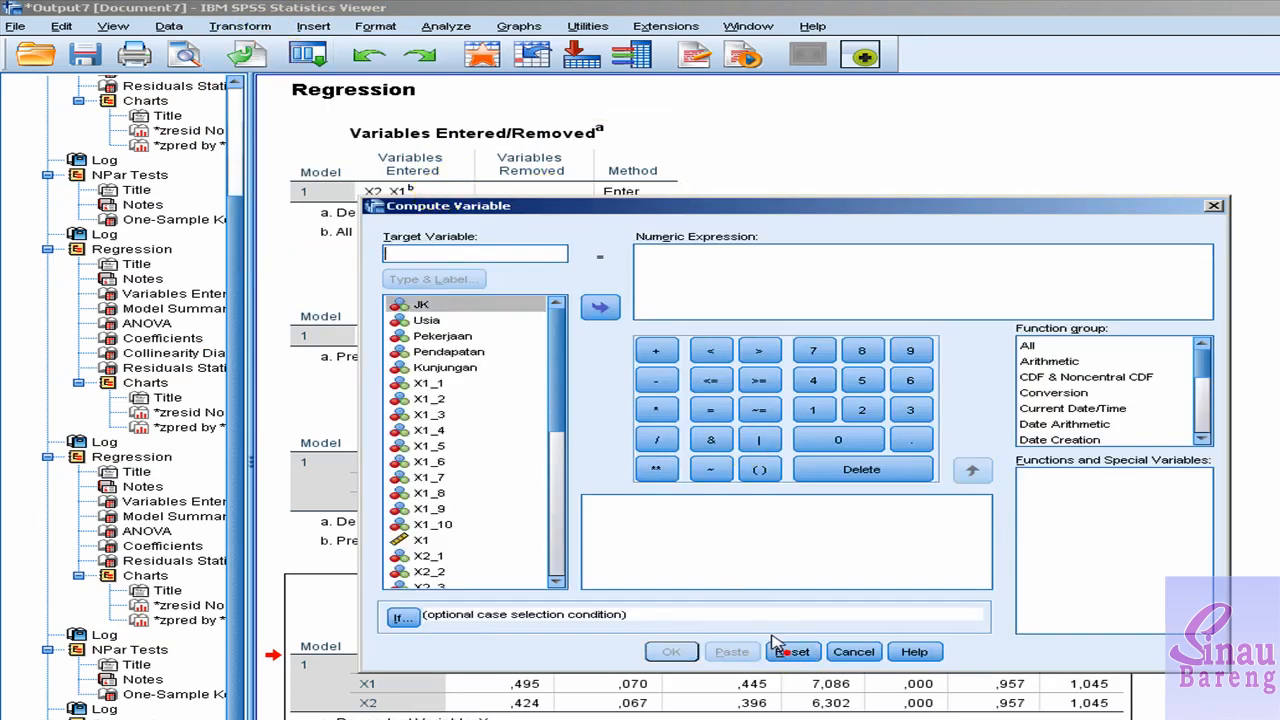
click(485, 256)
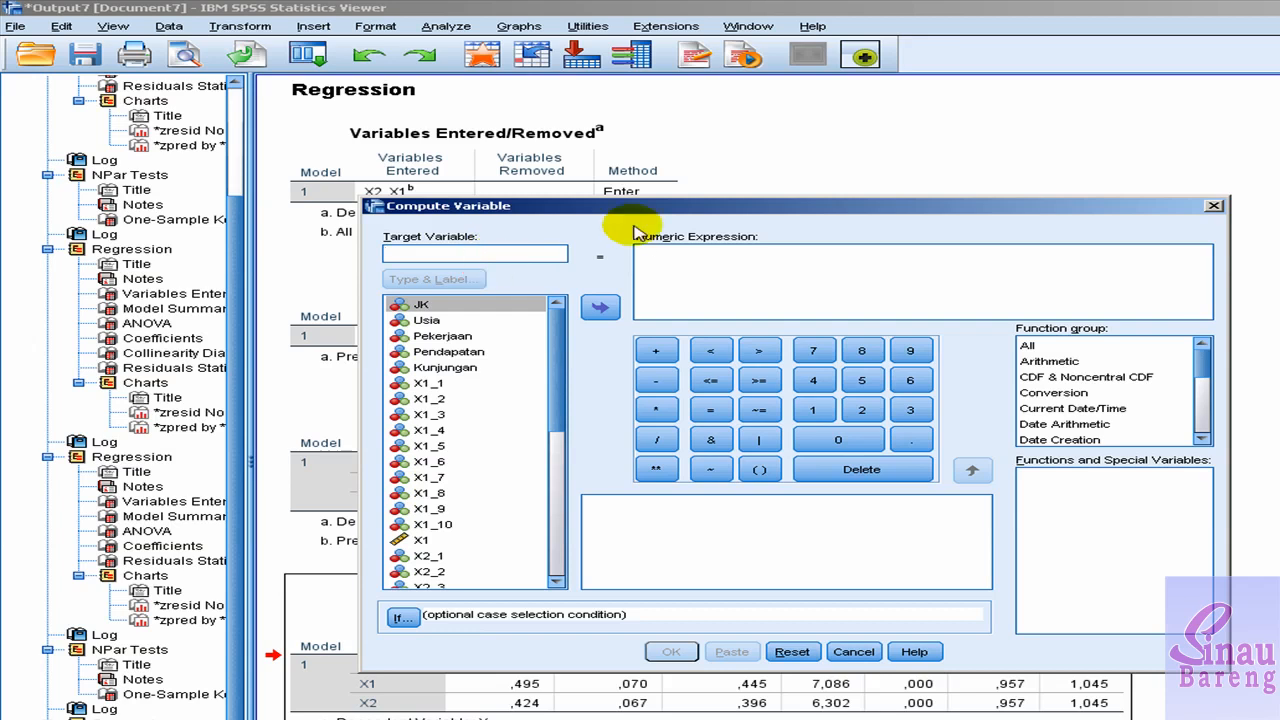
text(abs_res)
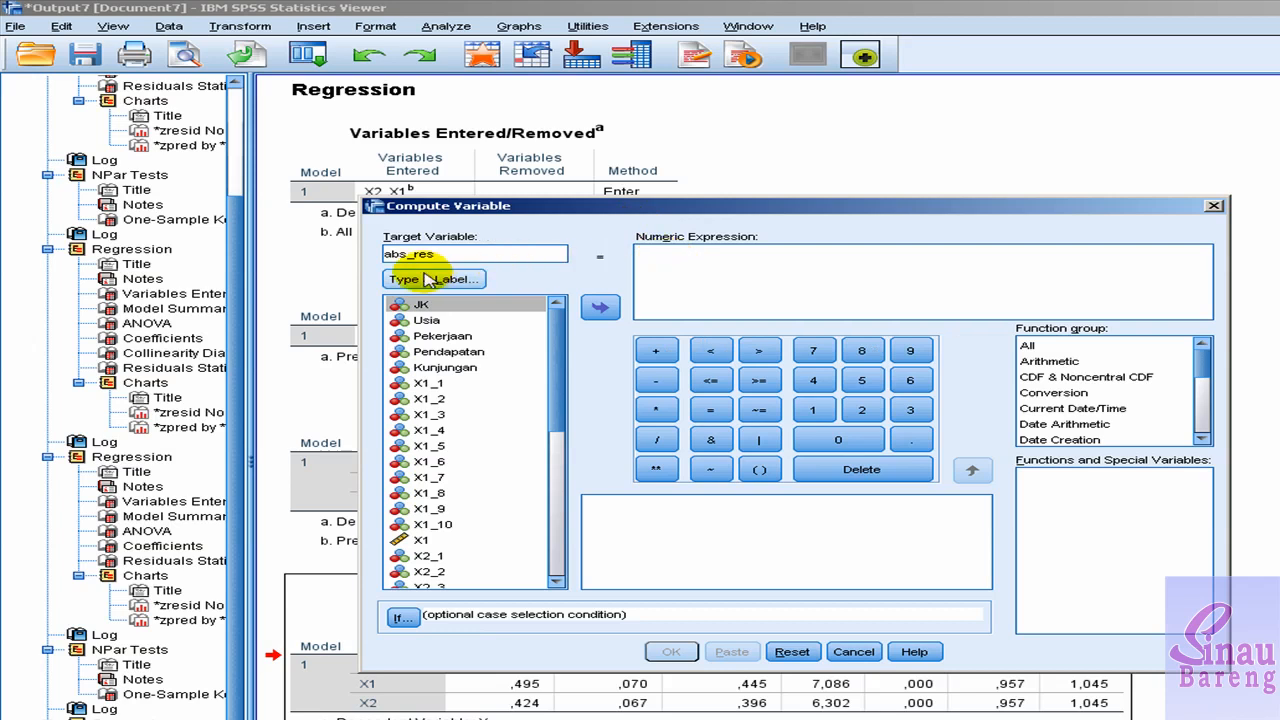
Define the numeric expression as abs(RES_1) using the unstandardized residual and compute the variable.
click(720, 260)
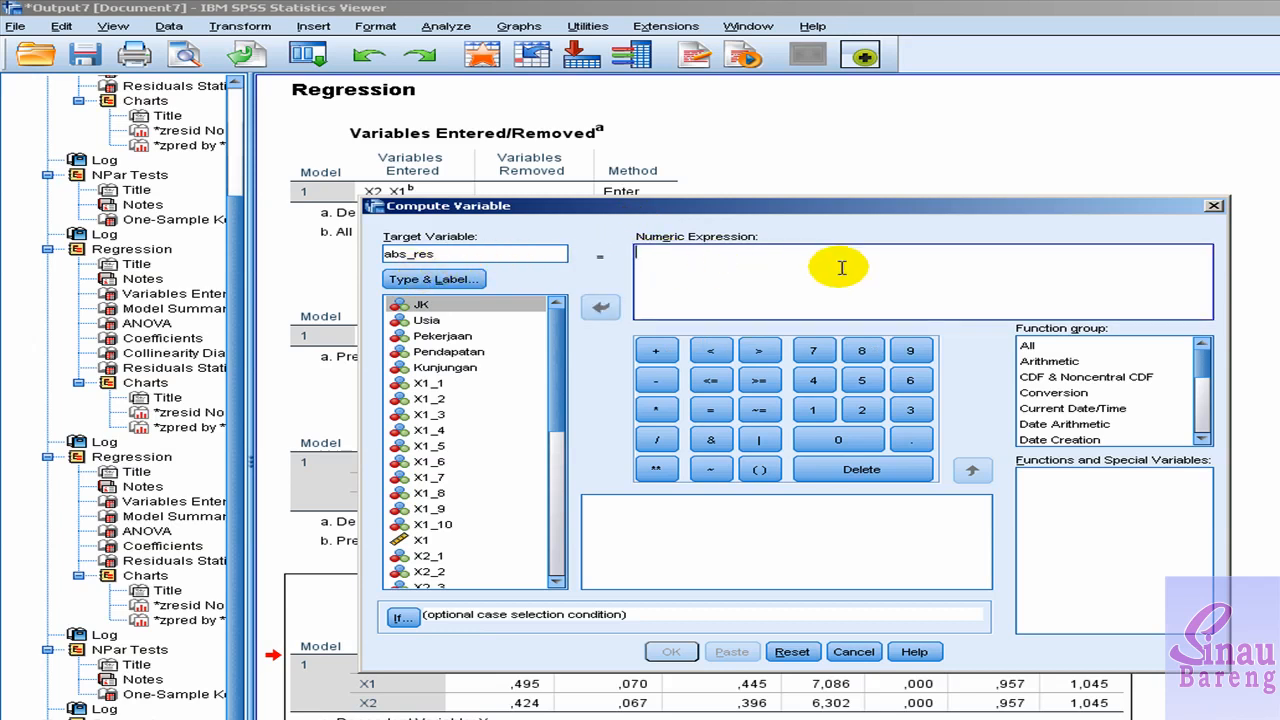
text(abs()
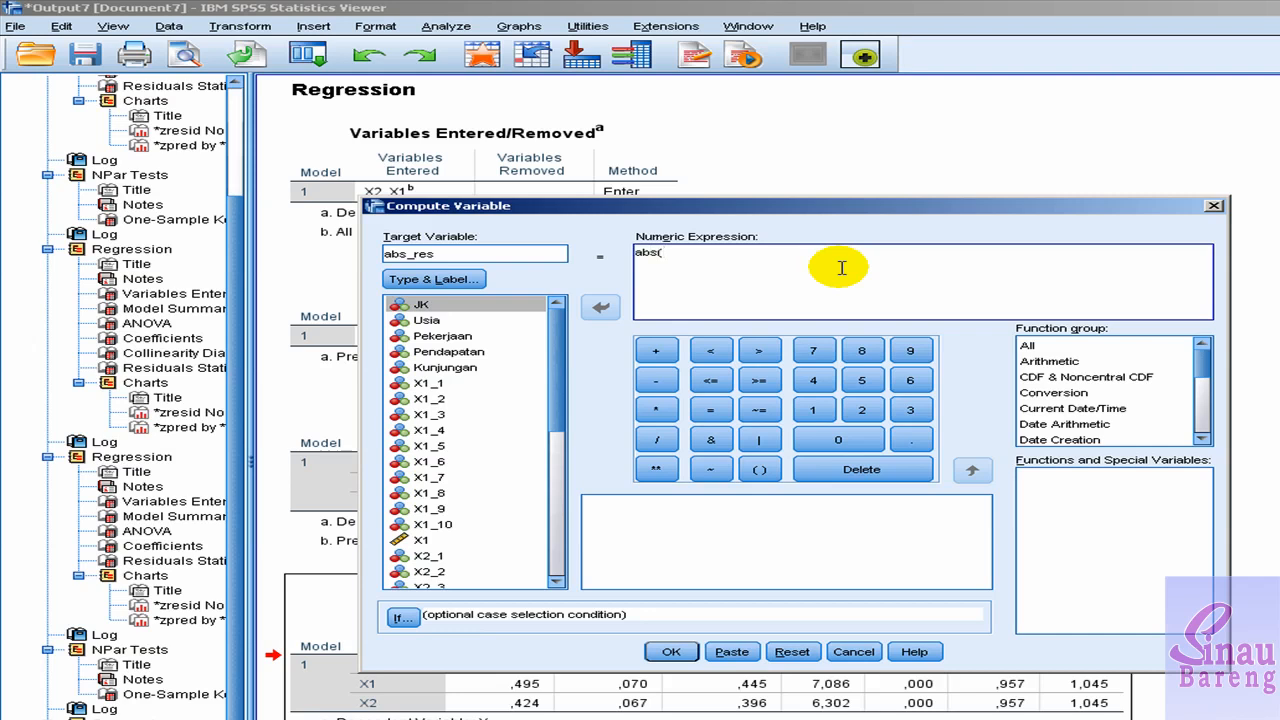
click(558, 585)
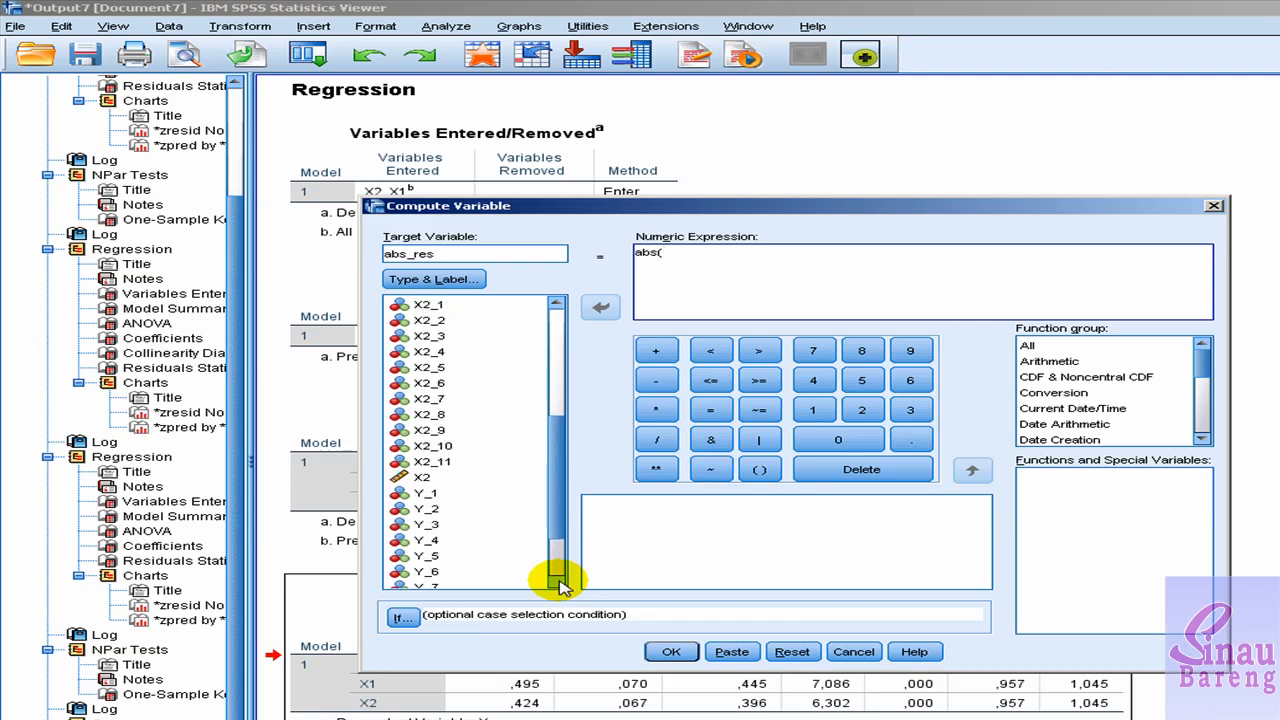
click(490, 580)
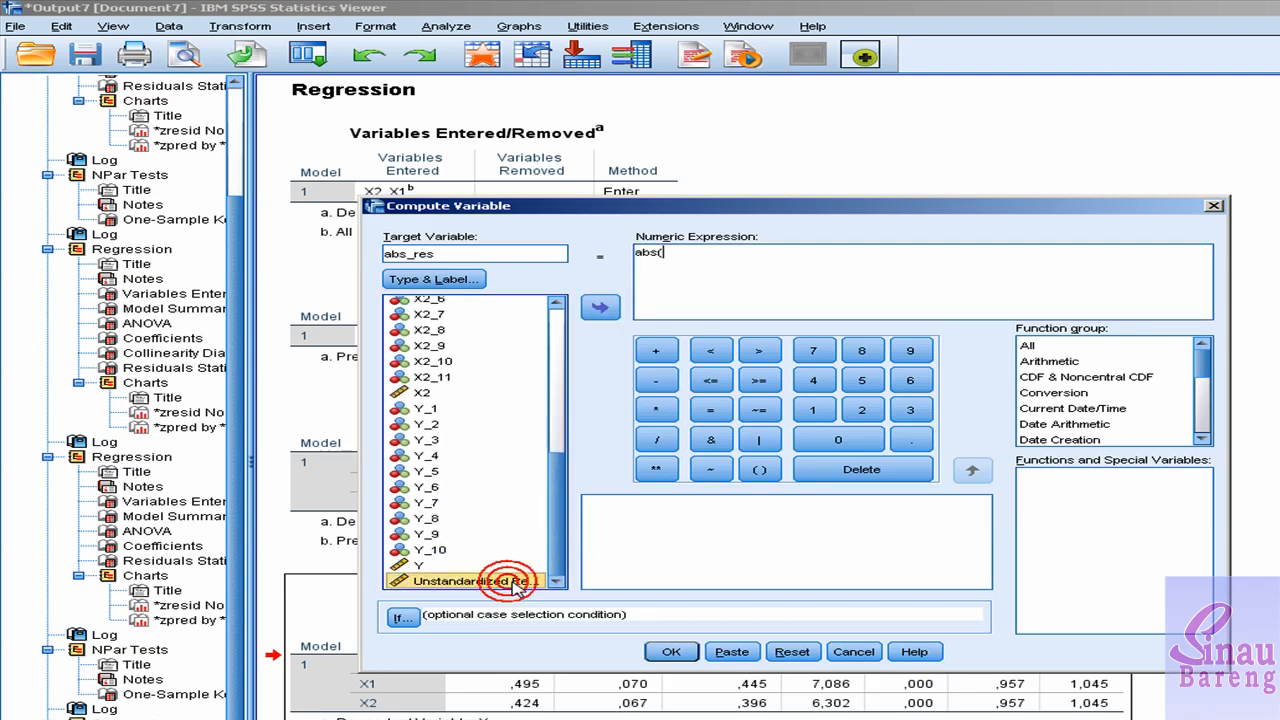
click(603, 310)
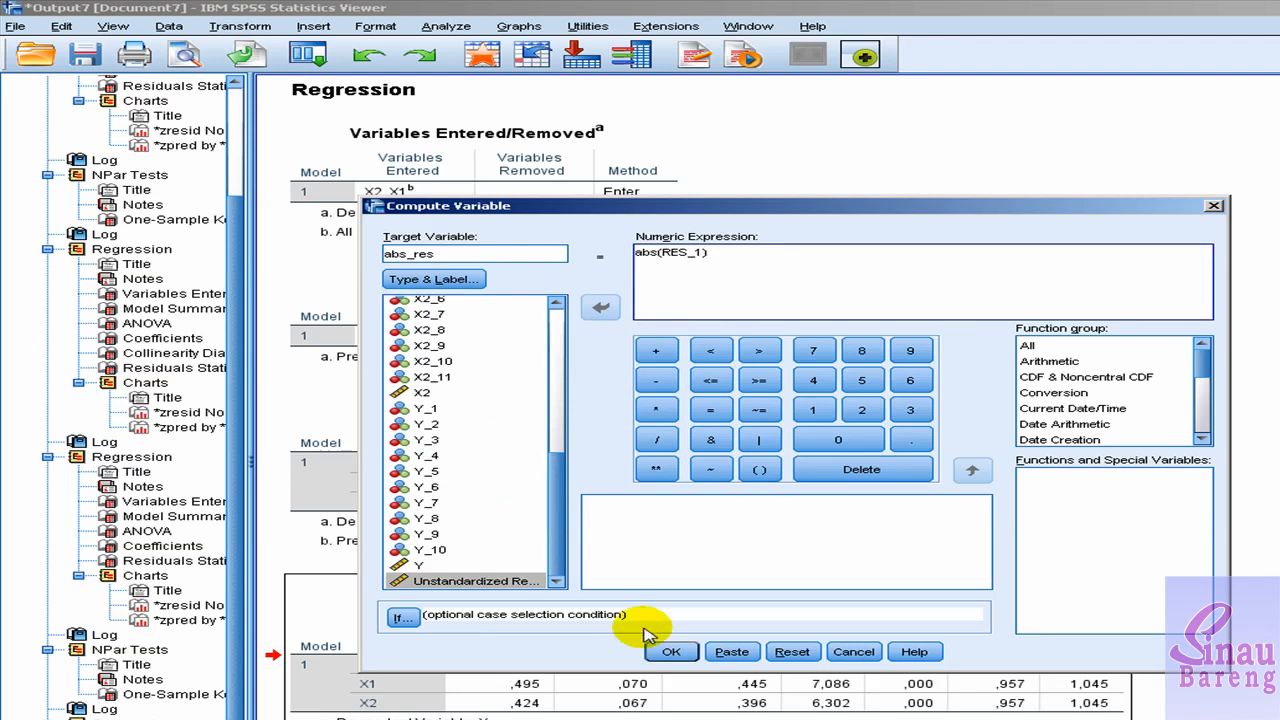
click(668, 653)
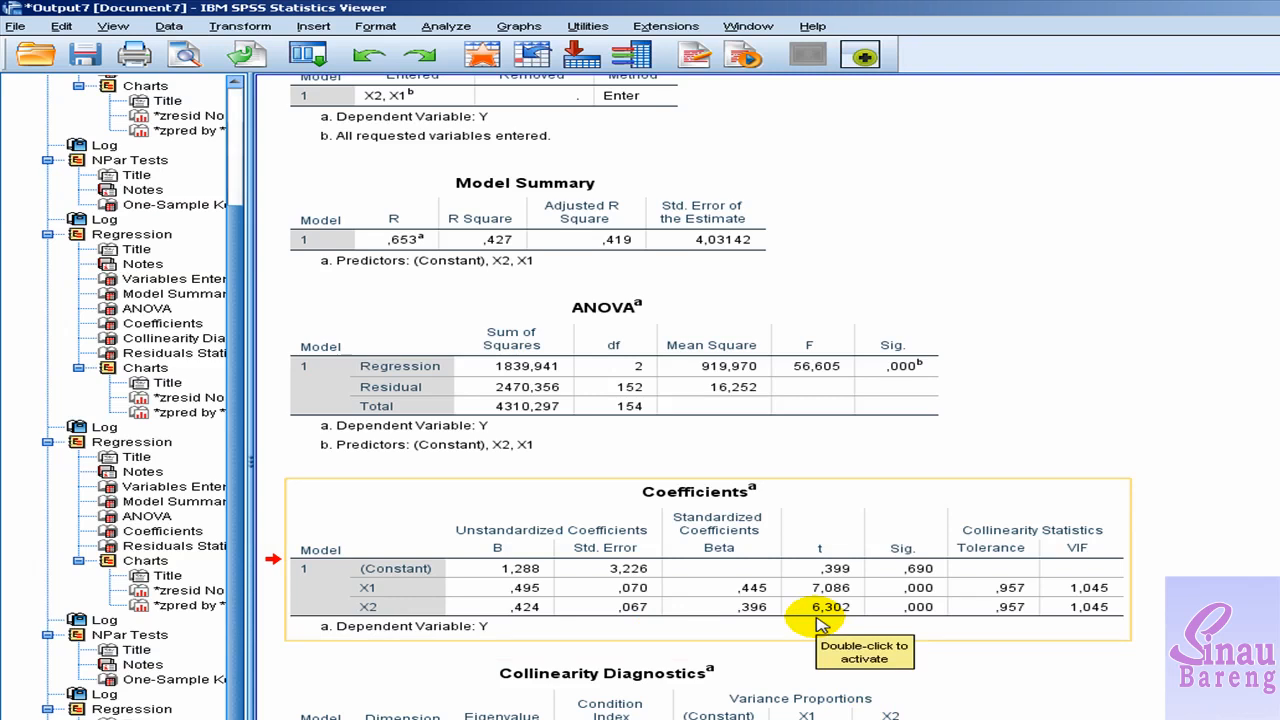
Start a new linear regression, reset its previous settings and assign abs_res as the dependent variable.
click(460, 27)
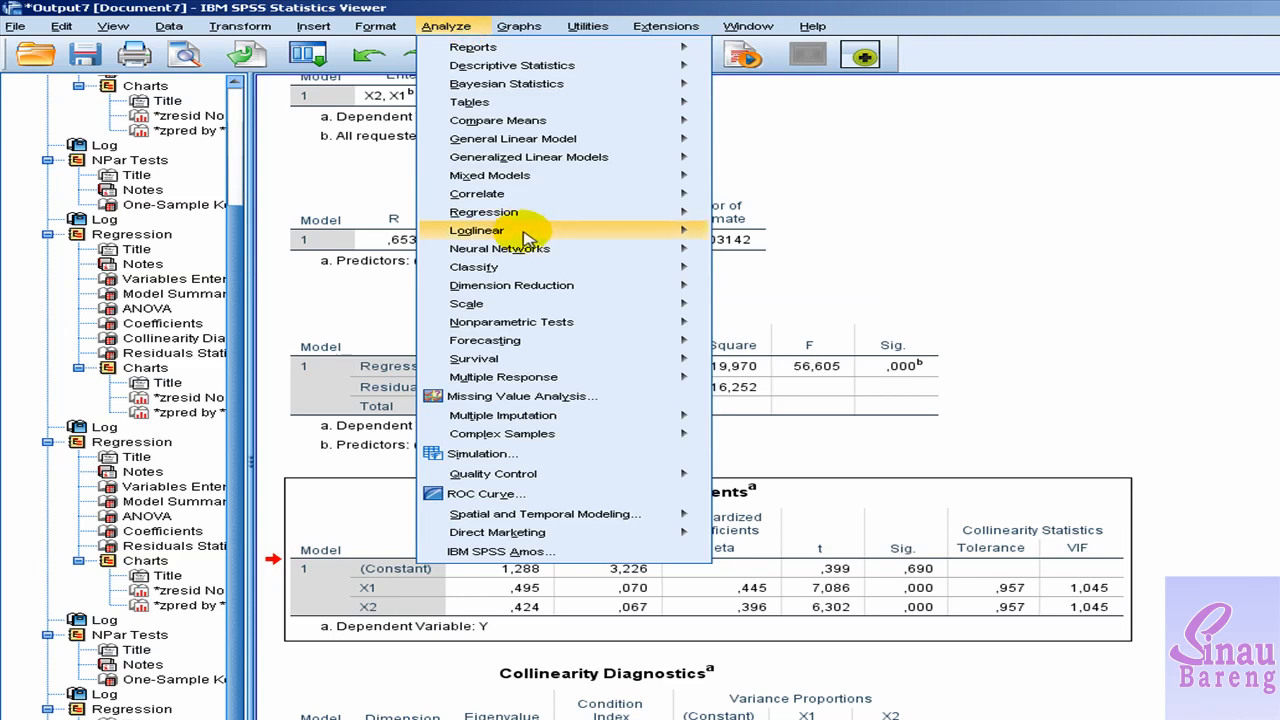
mouse_move(559, 216)
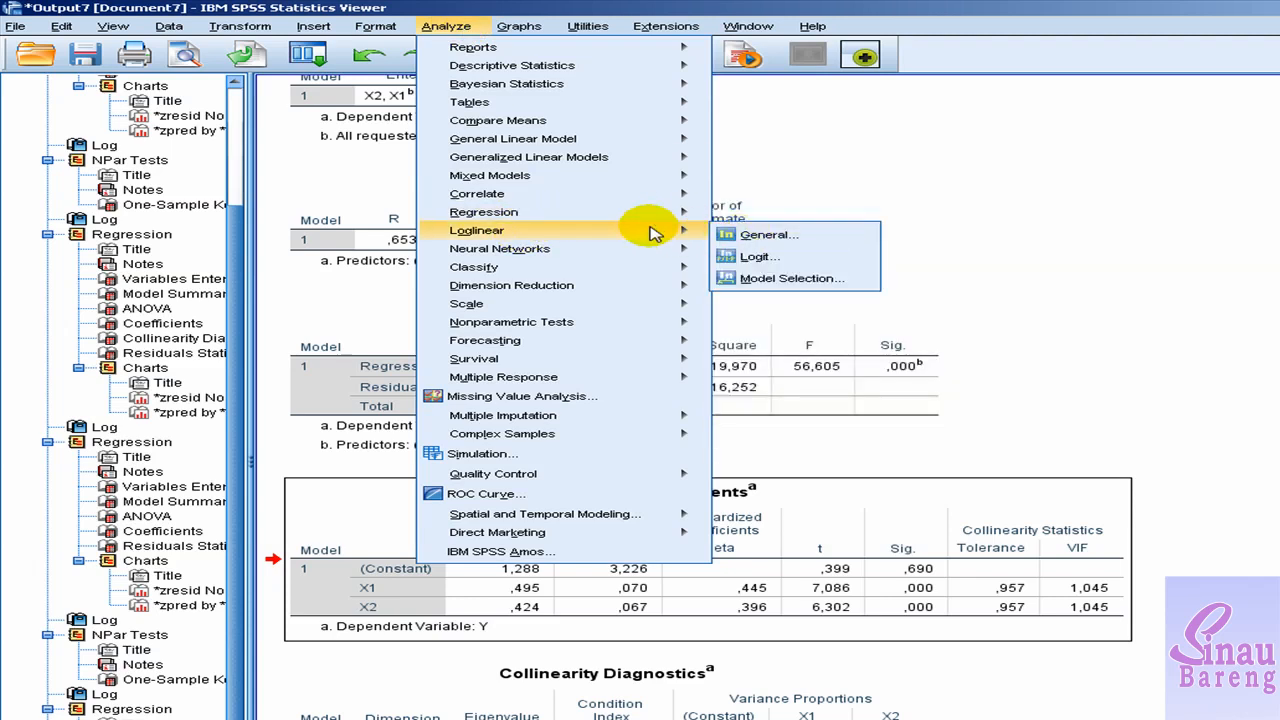
click(755, 240)
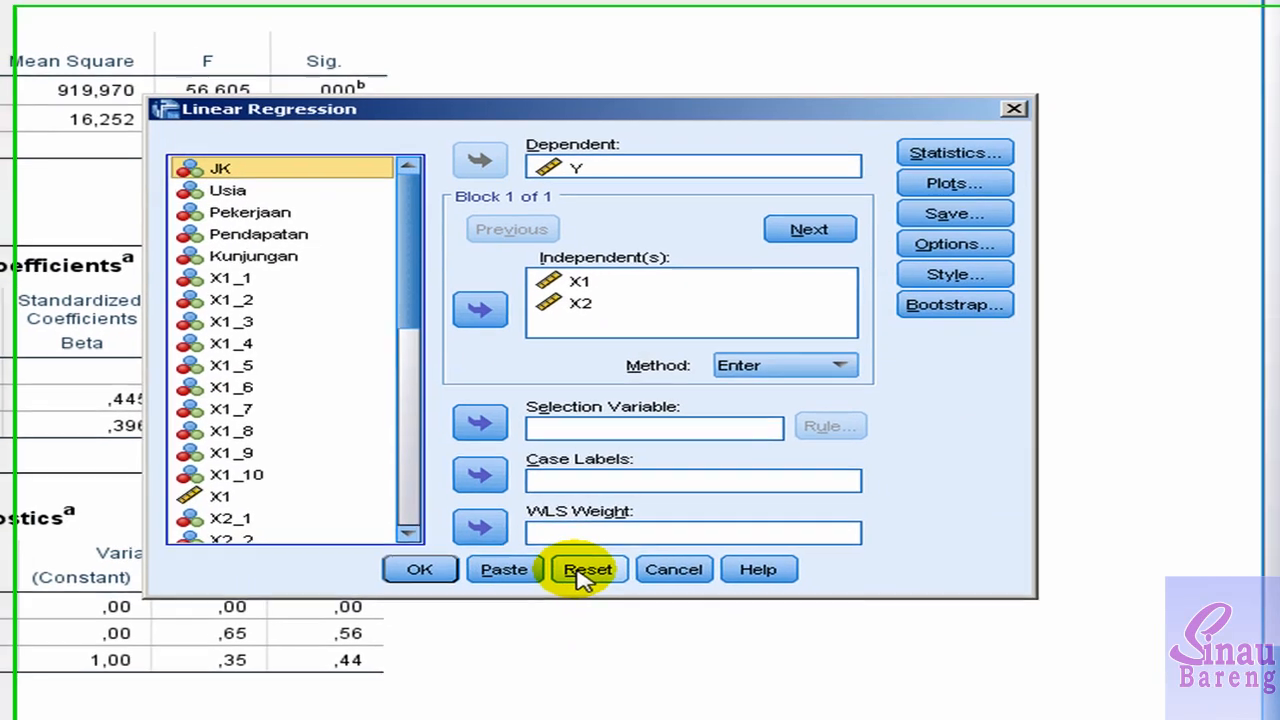
click(585, 572)
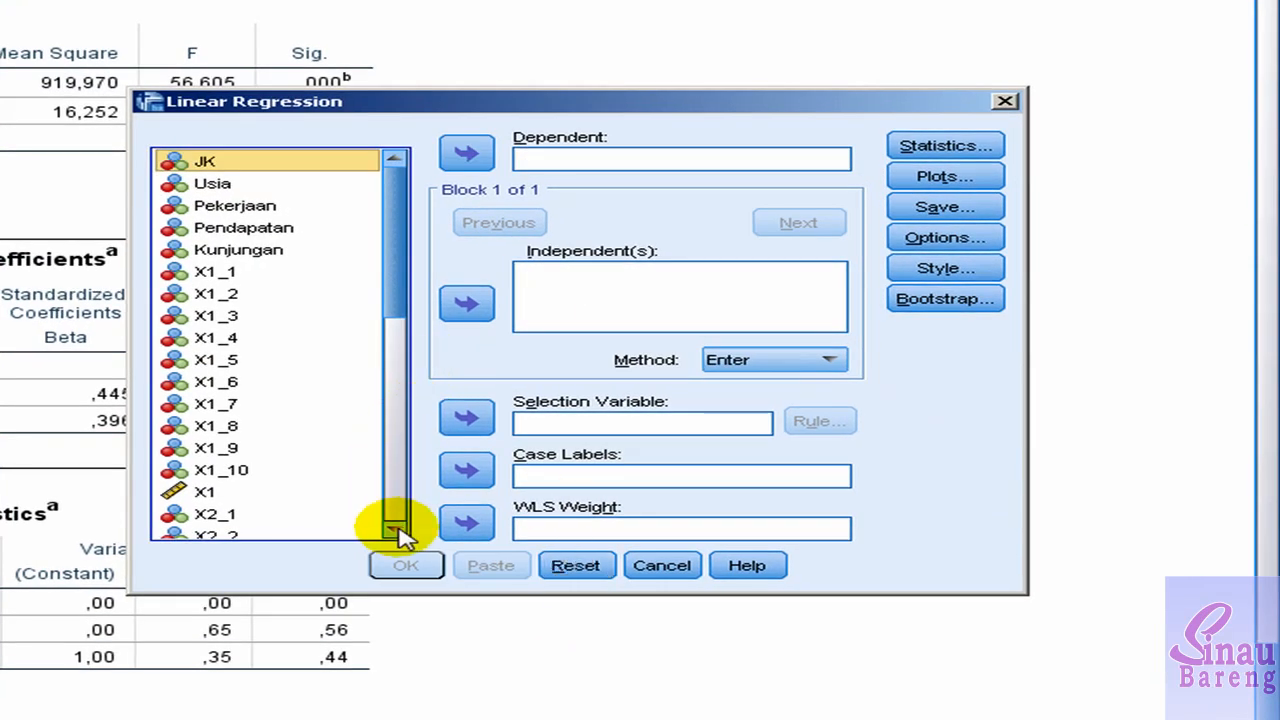
drag(397, 531, 398, 535)
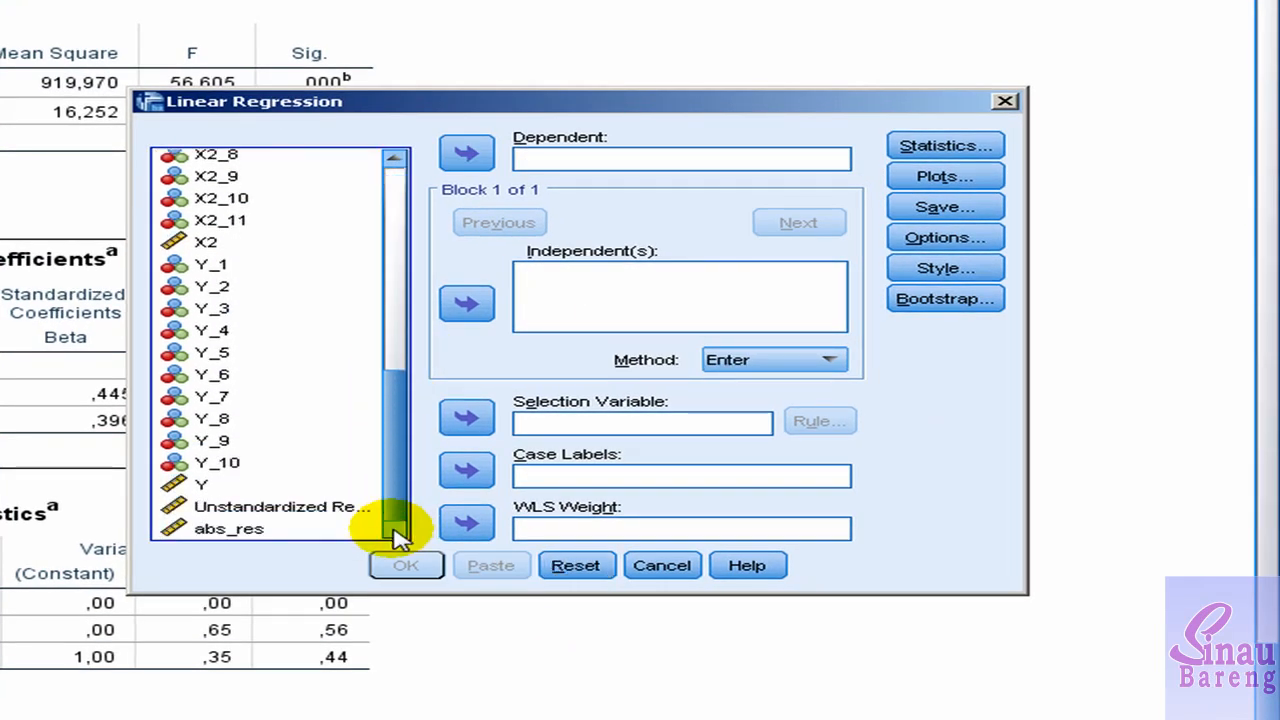
click(235, 530)
click(466, 152)
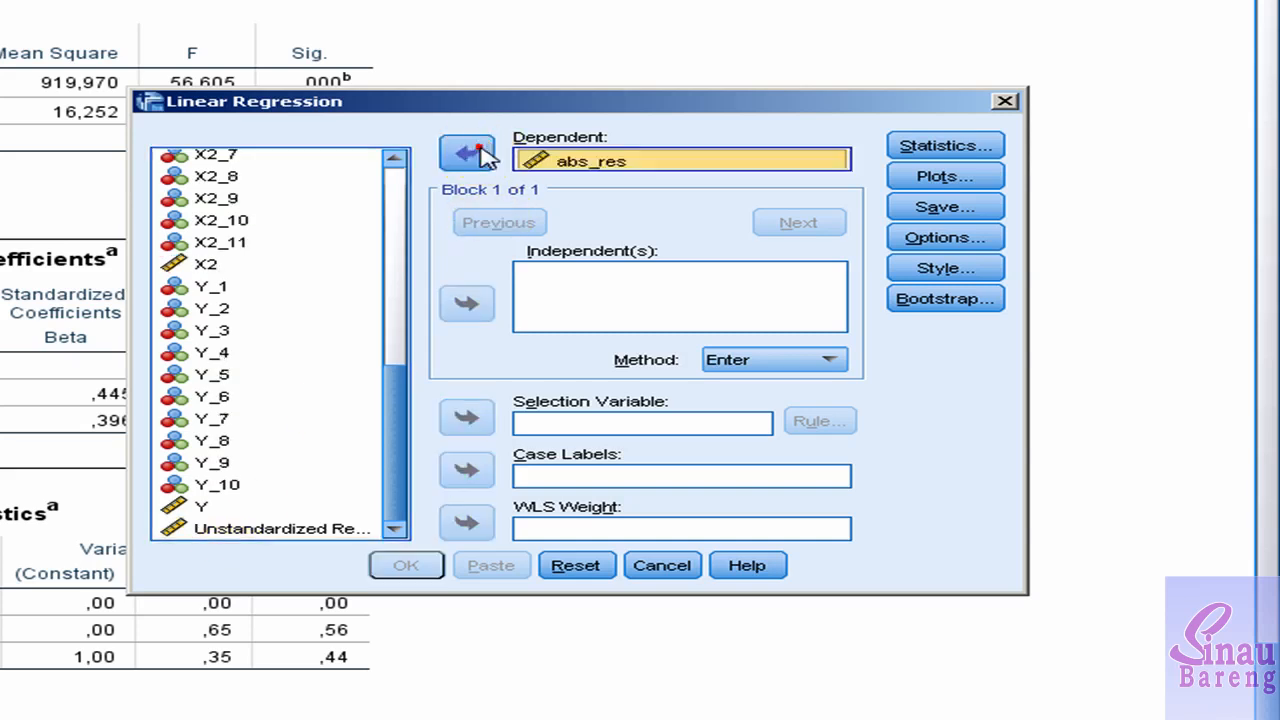
Add X1 and X2 as independent variables for abs_res and run the regression.
drag(393, 163, 393, 163)
click(205, 210)
click(466, 303)
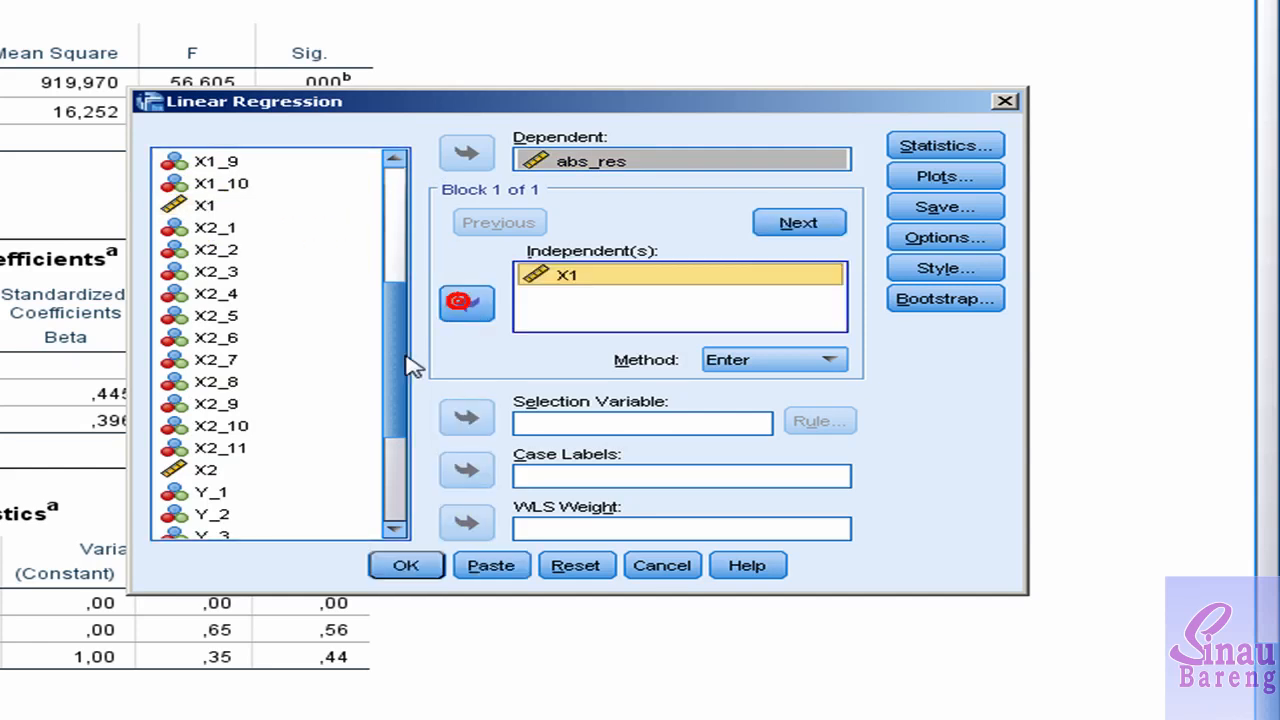
click(205, 470)
click(466, 305)
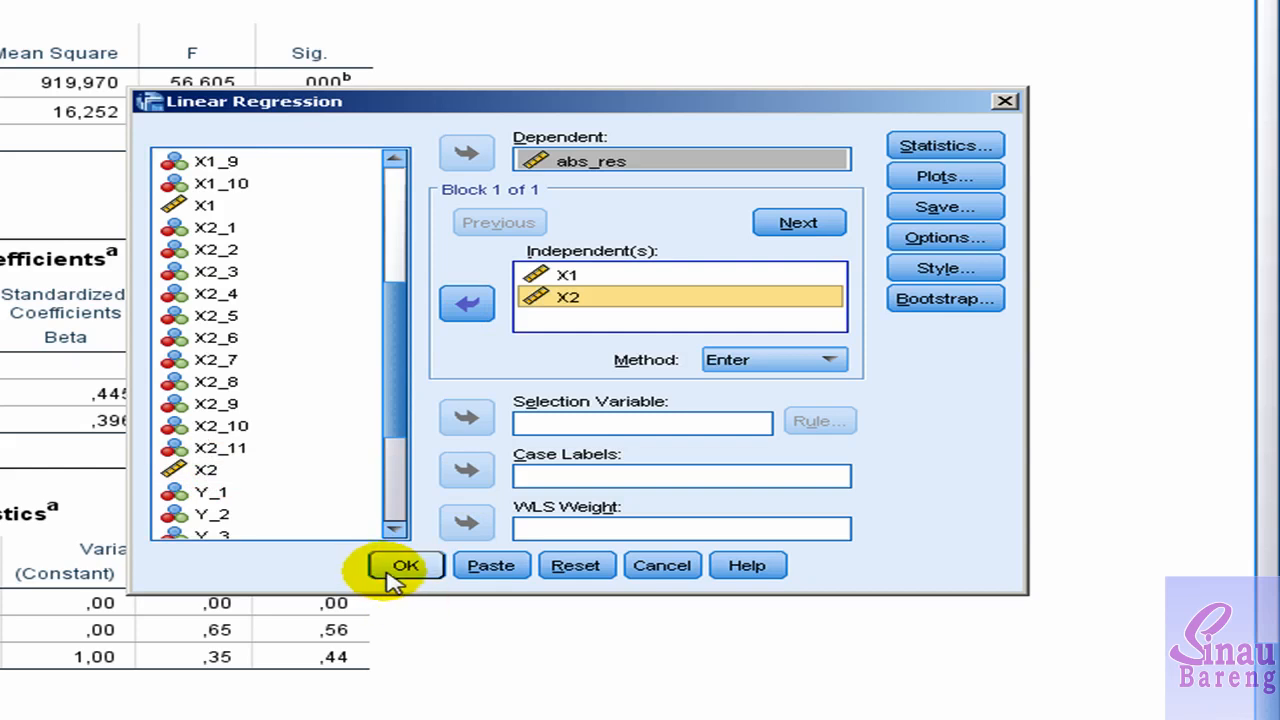
click(430, 567)
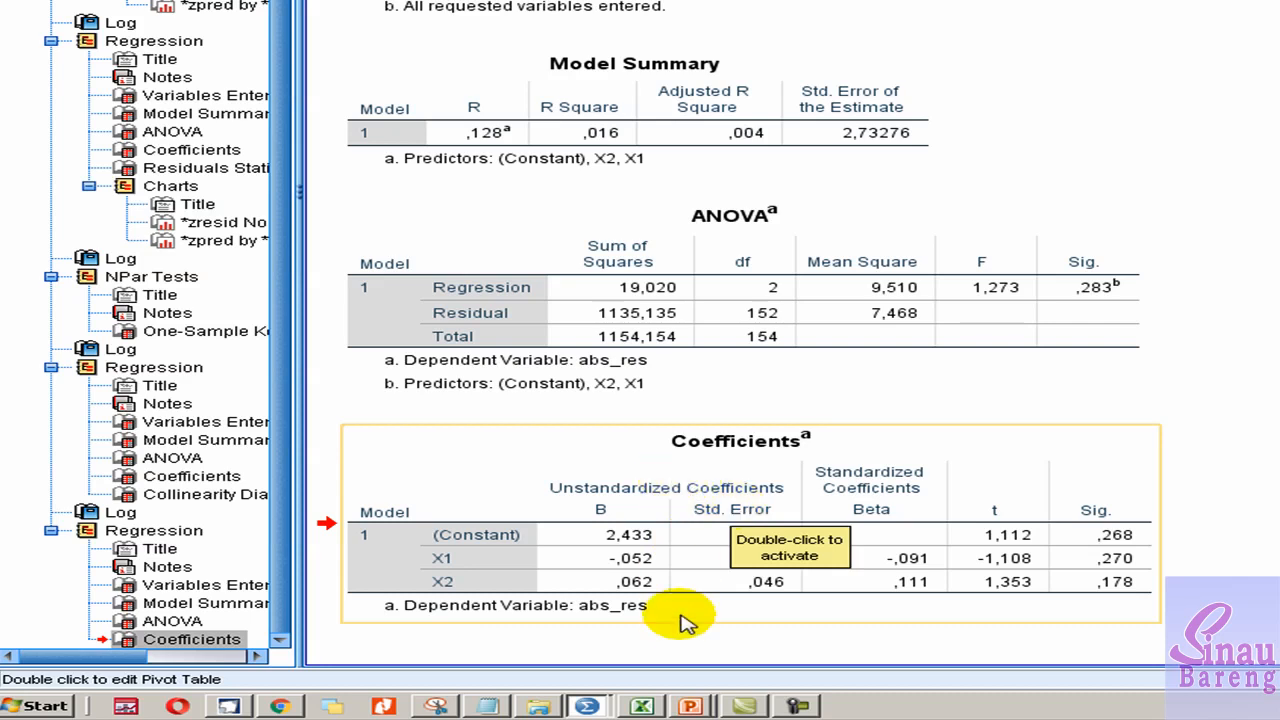
Examine the Sig. values of X1 and X2 in the Coefficients table for dependent variable abs_res.
click(630, 612)
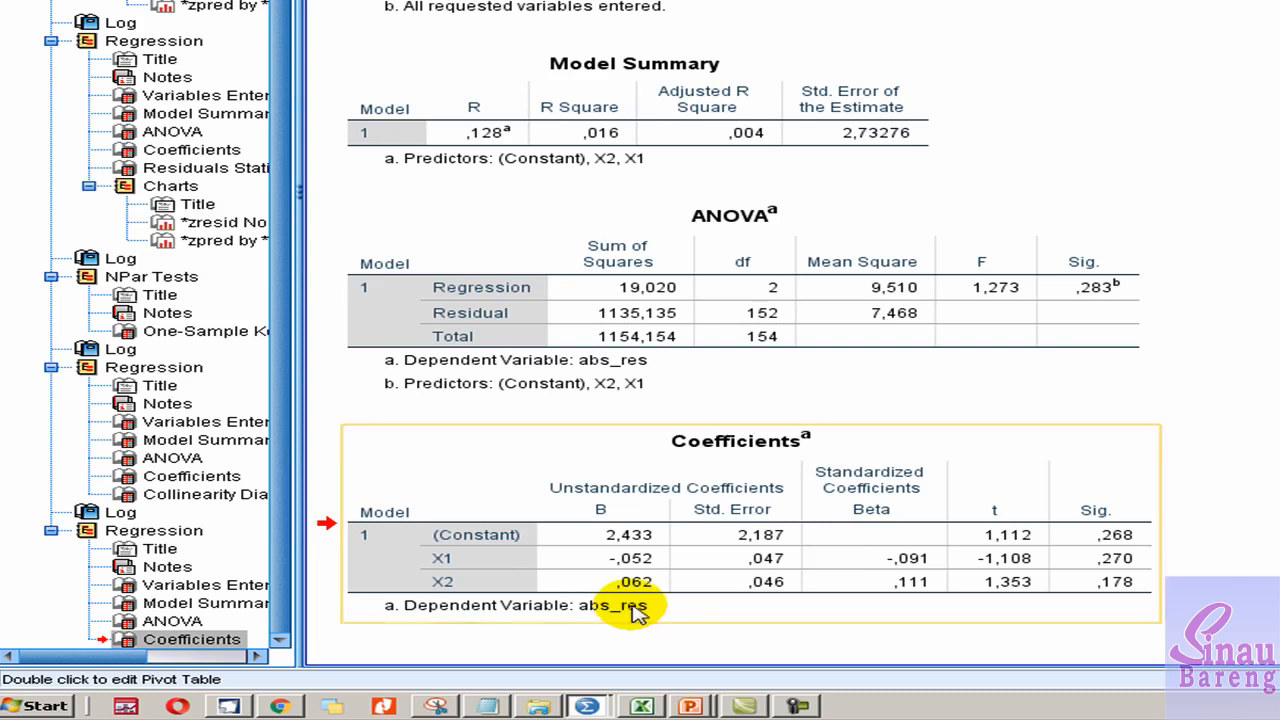
click(443, 563)
click(445, 582)
click(621, 600)
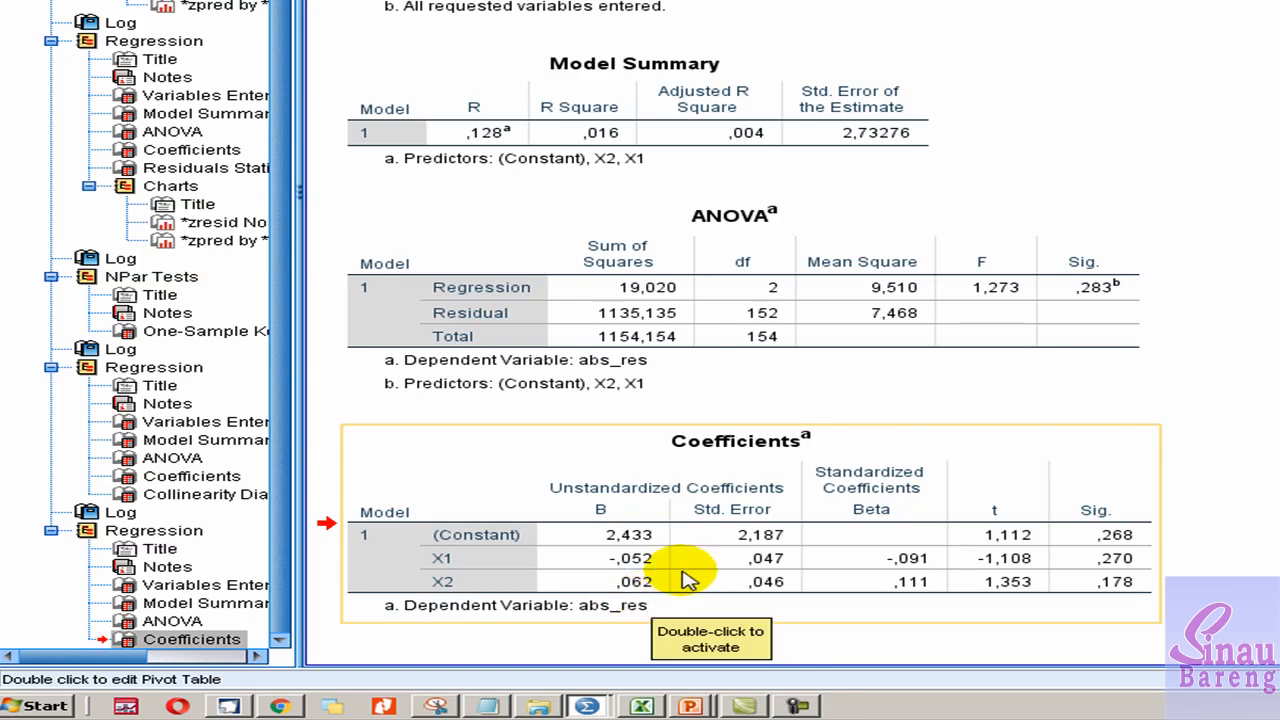
click(1140, 561)
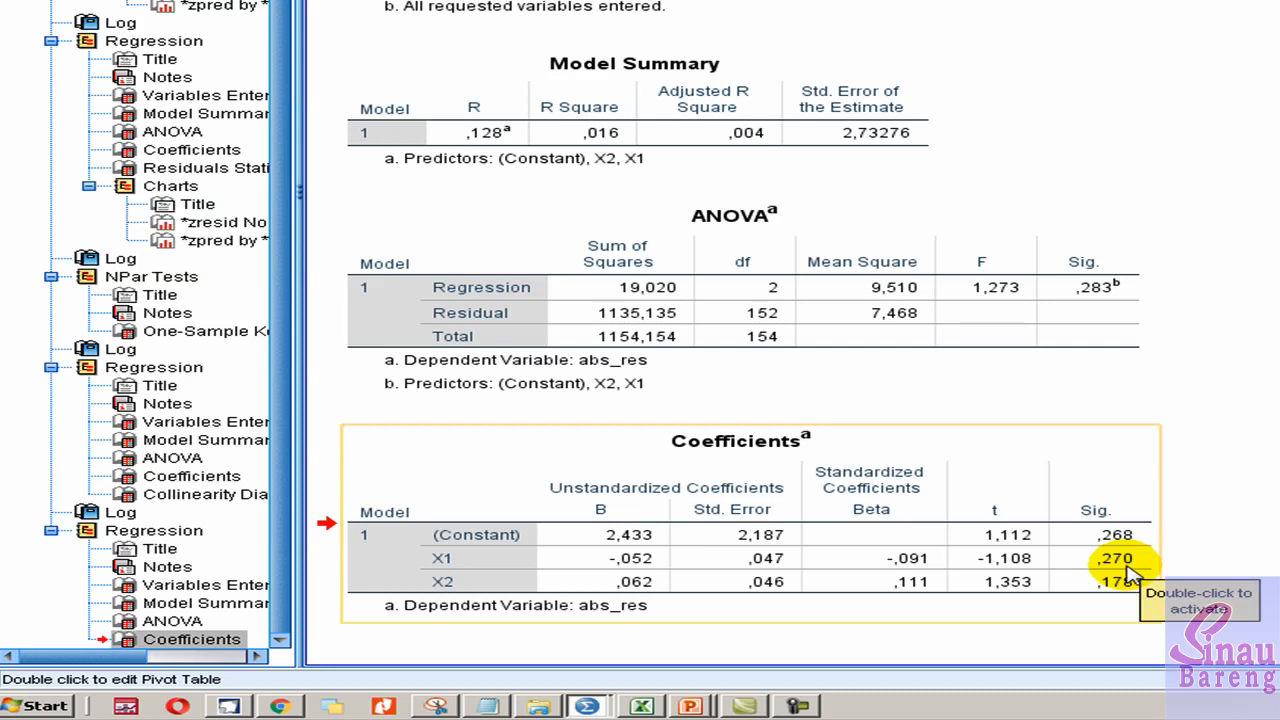
click(522, 550)
click(1102, 562)
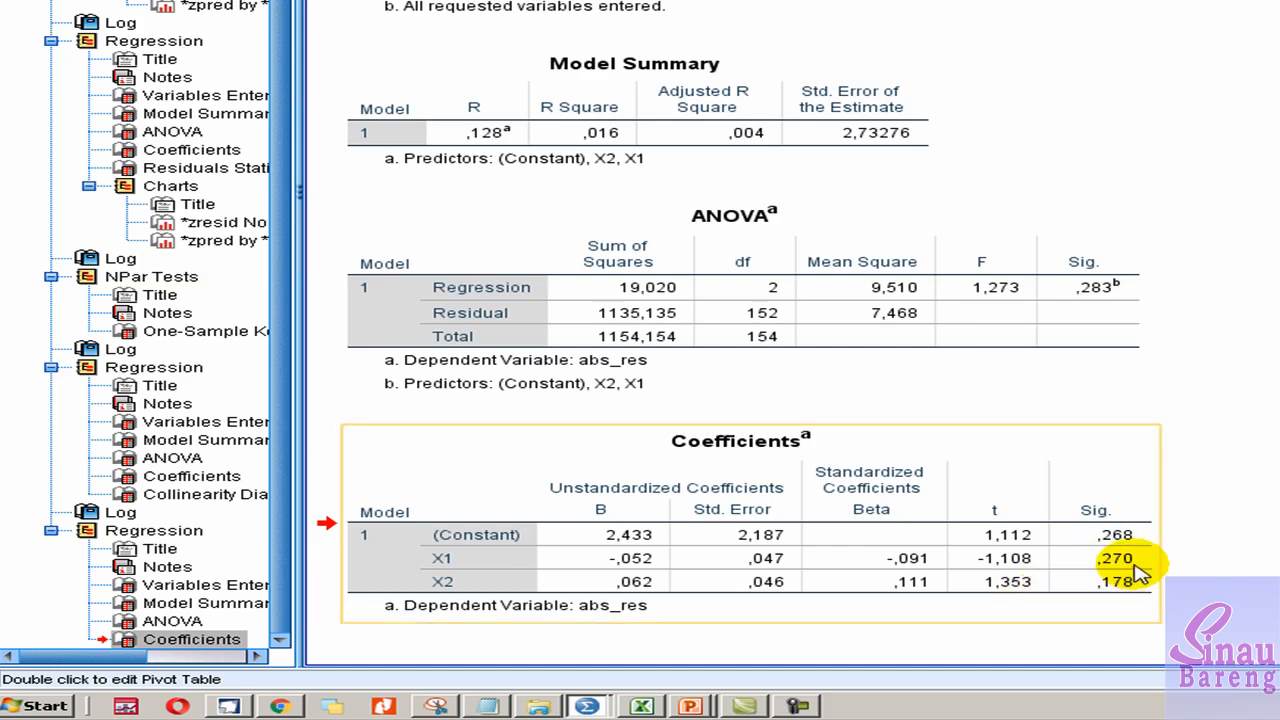
click(470, 590)
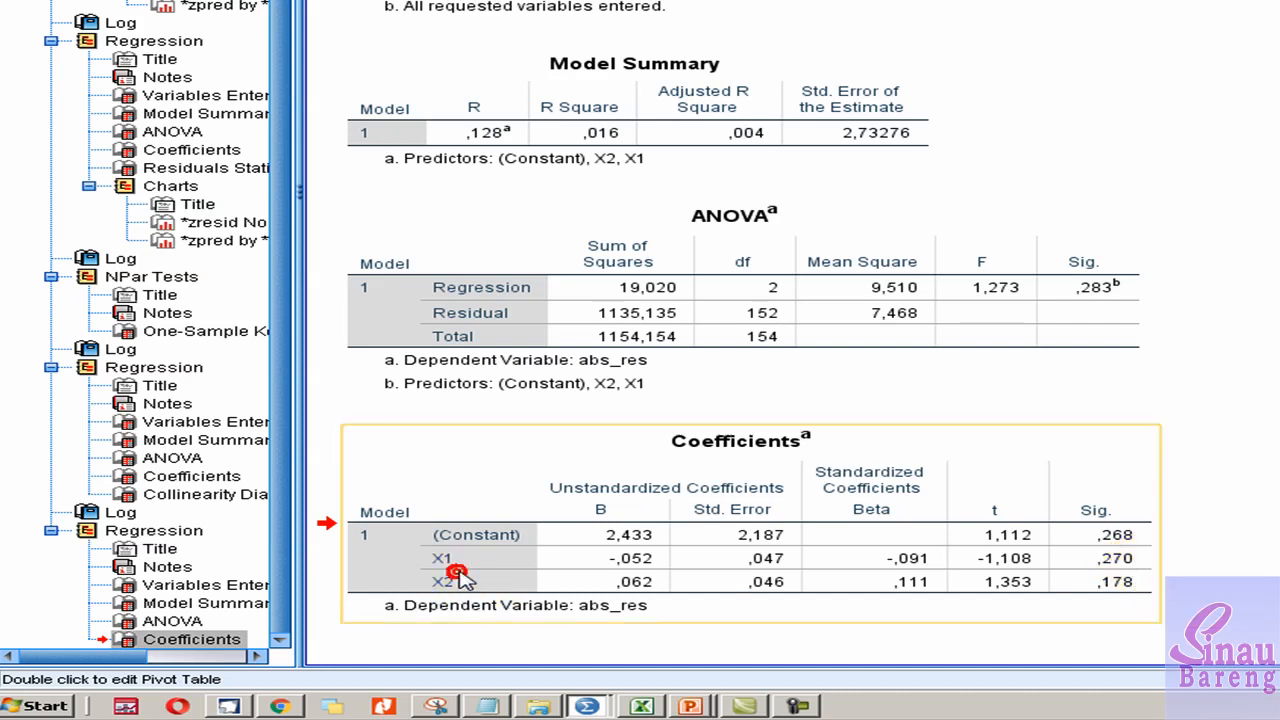
click(1113, 595)
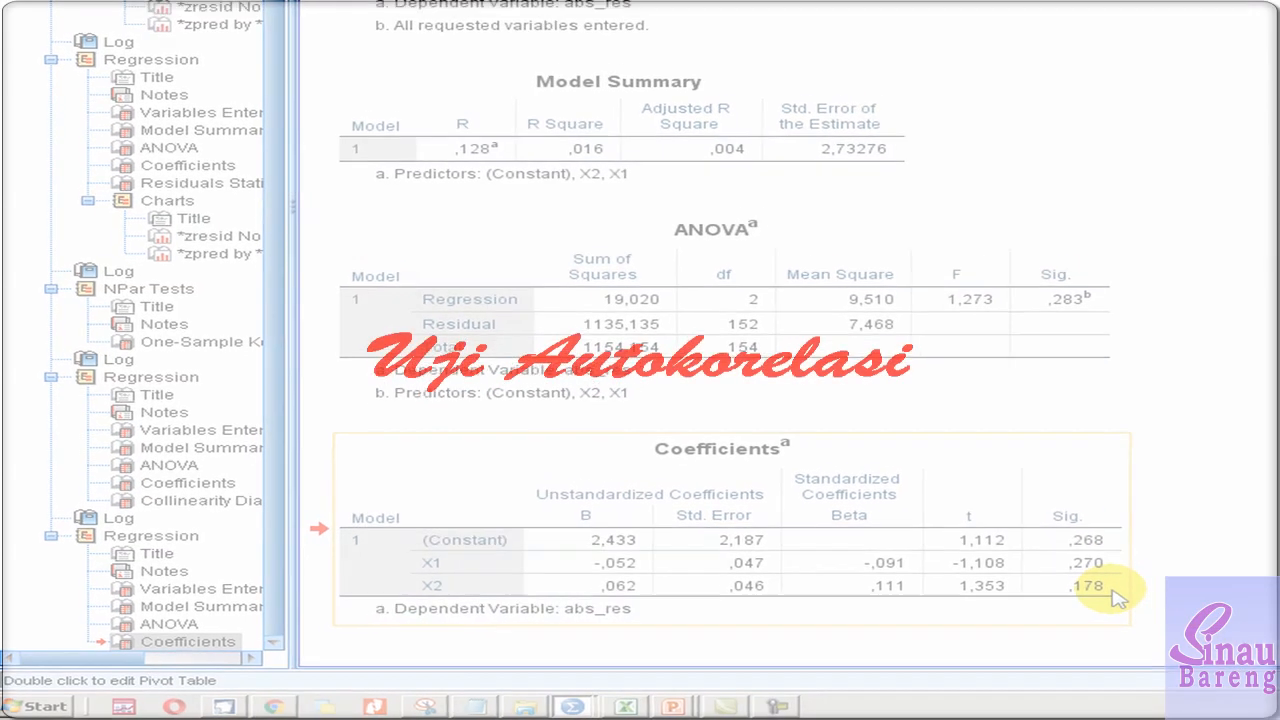